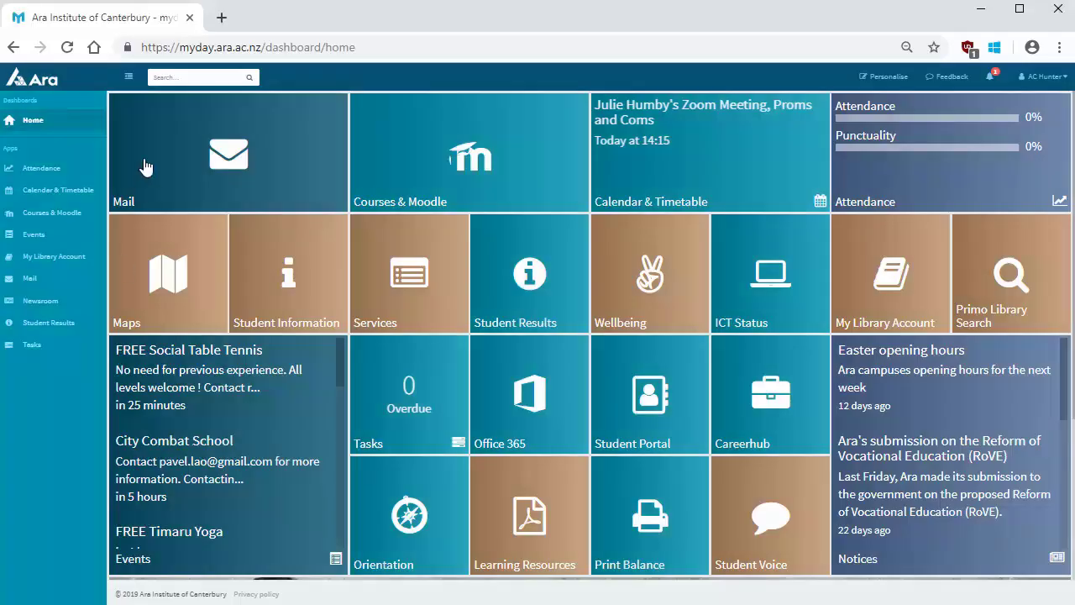
Go to Primo Library Search and open the Nursing guide from the library's subject guides.
{"action": "left_click", "coordinate": [978, 302]}
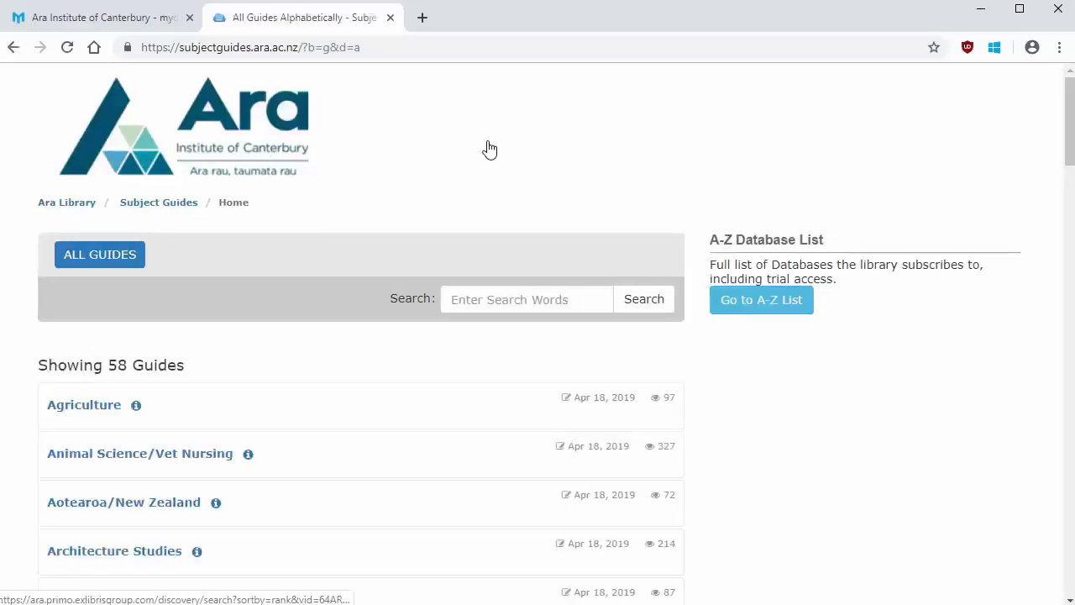
{"action": "scroll", "coordinate": [243, 420], "scroll_direction": "down", "scroll_amount": 1}
{"action": "scroll", "coordinate": [214, 485], "scroll_direction": "down", "scroll_amount": 20}
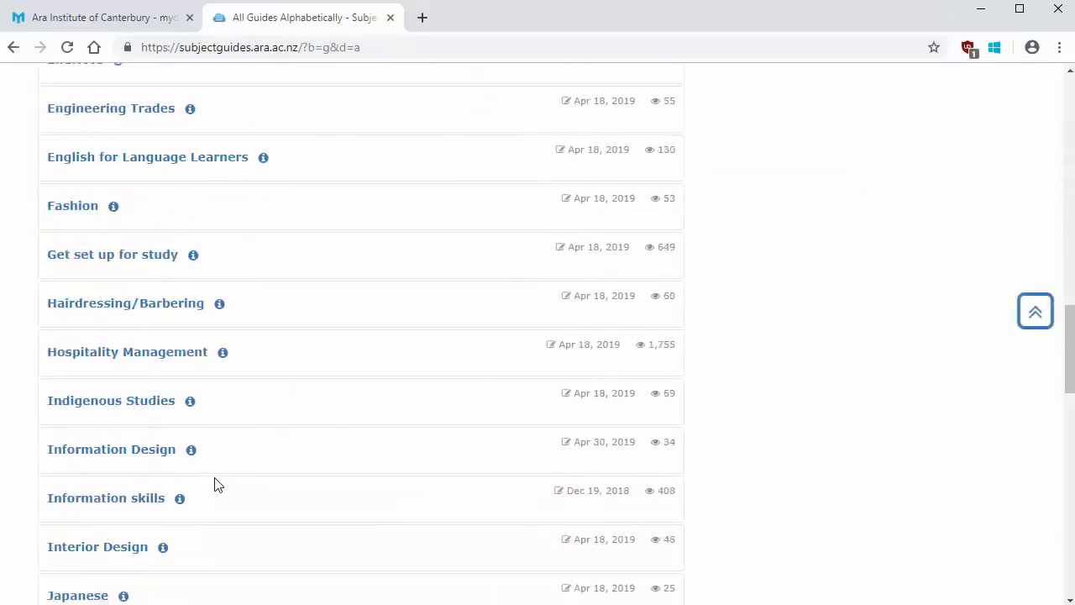
{"action": "left_click", "coordinate": [87, 220]}
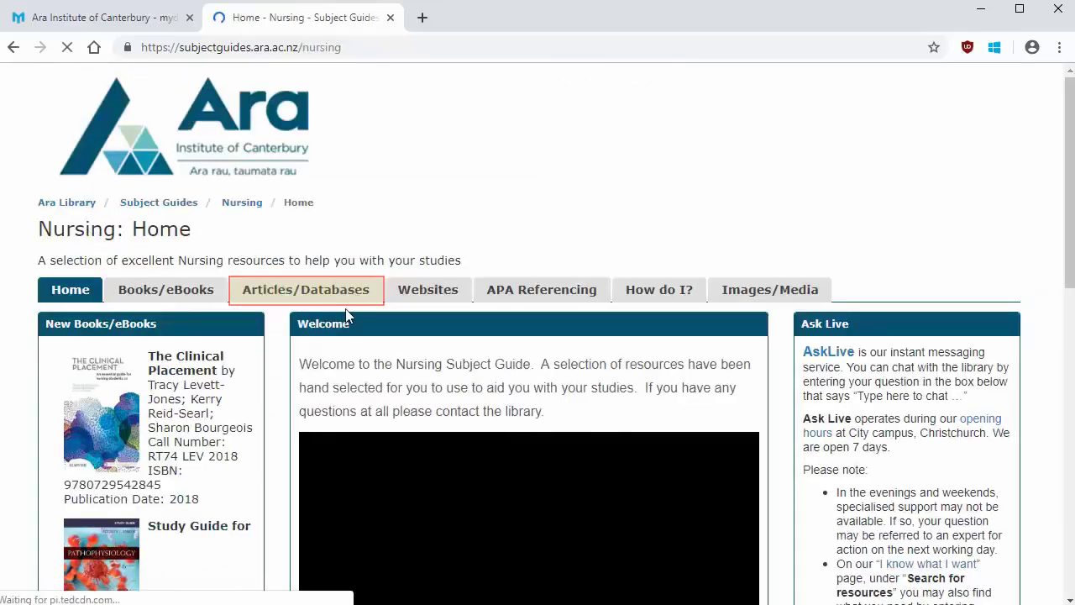
Look through the recommended databases on the Nursing guide's Articles/Databases page.
{"action": "left_click", "coordinate": [345, 290]}
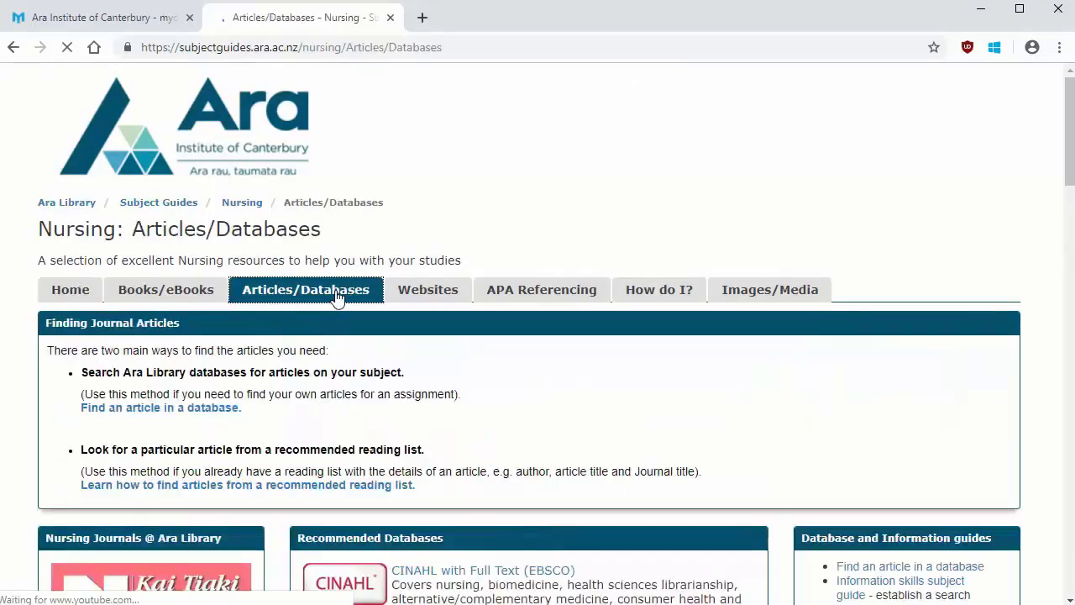
{"action": "scroll", "coordinate": [207, 375], "scroll_direction": "down", "scroll_amount": 5}
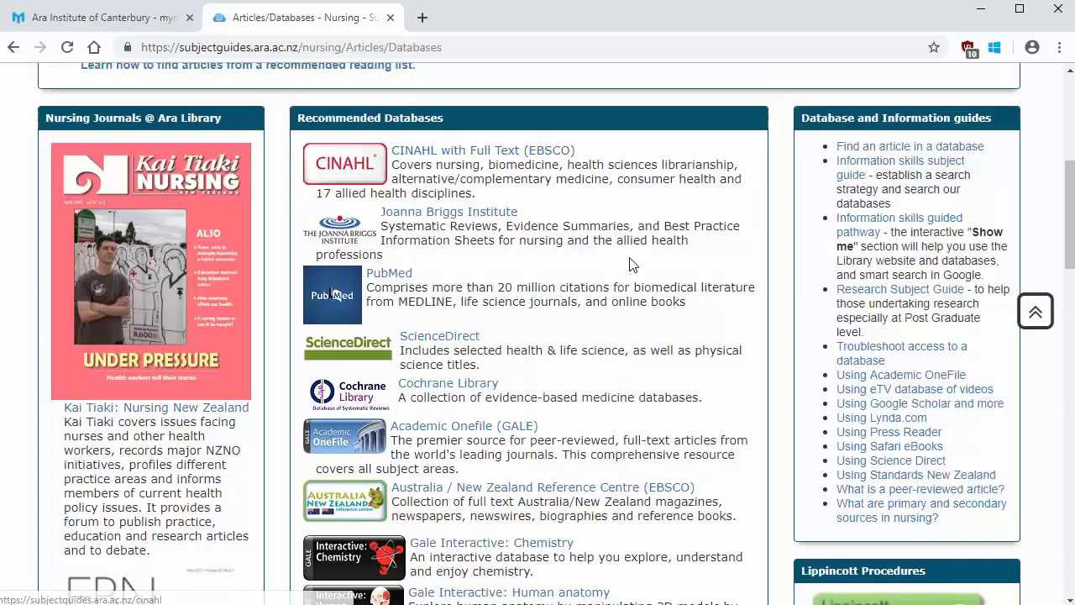
{"action": "scroll", "coordinate": [631, 192], "scroll_direction": "up", "scroll_amount": 5}
Open the library's A-Z Databases list and search it for "ebsco".
{"action": "left_click", "coordinate": [136, 24]}
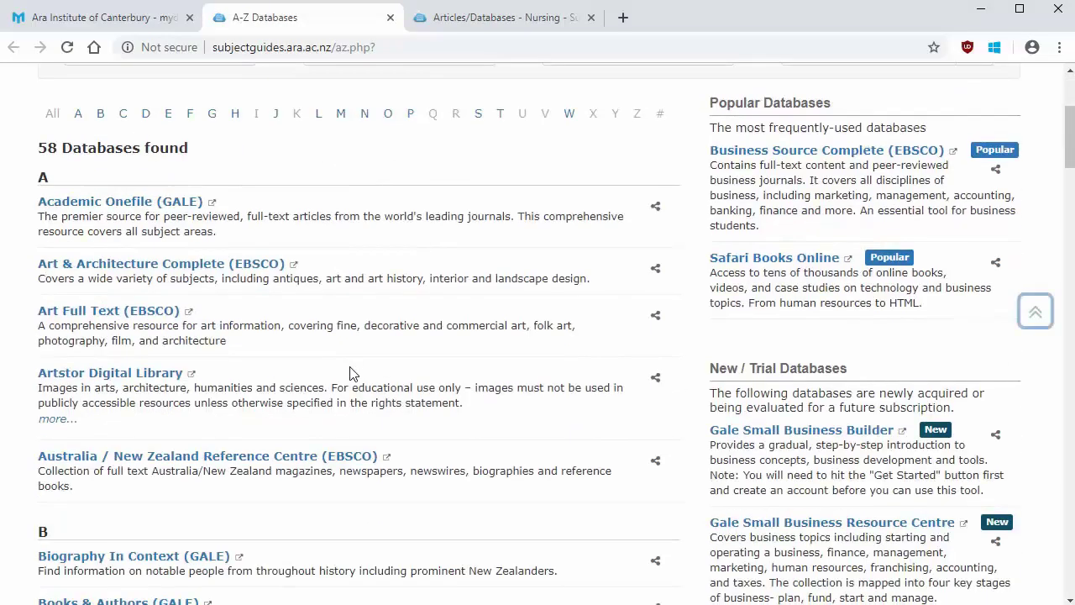
{"action": "scroll", "coordinate": [348, 372], "scroll_direction": "up", "scroll_amount": 3}
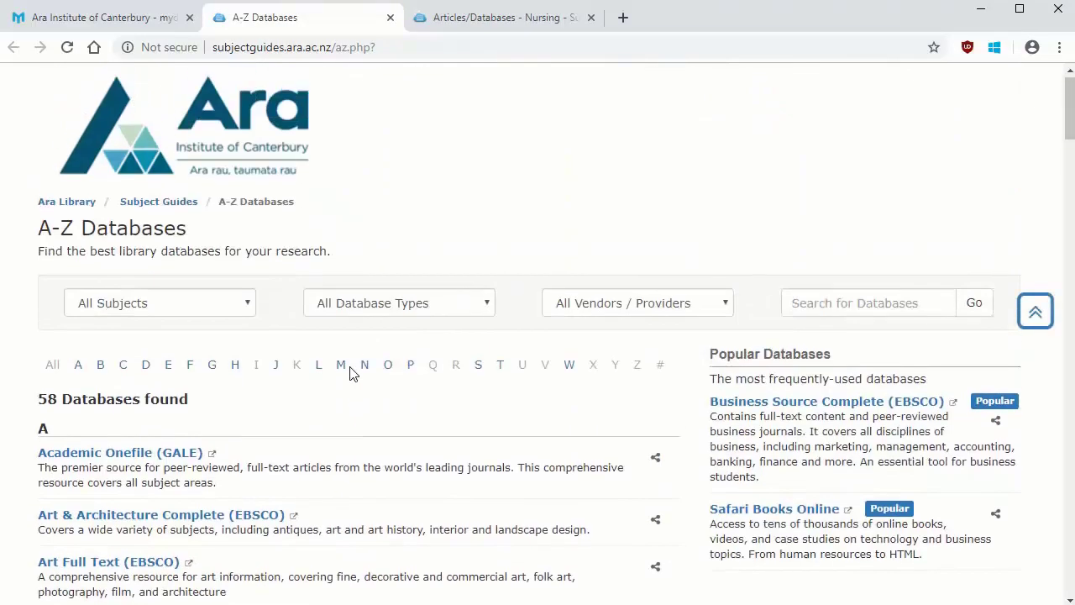
{"action": "left_click", "coordinate": [887, 310]}
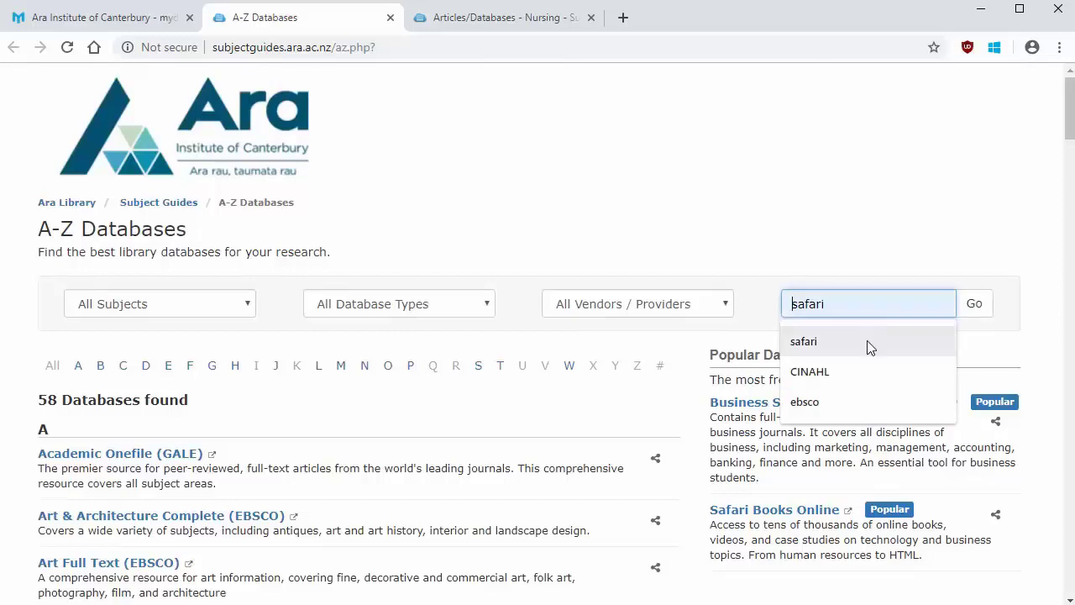
{"action": "left_click", "coordinate": [845, 401]}
{"action": "left_click", "coordinate": [965, 312]}
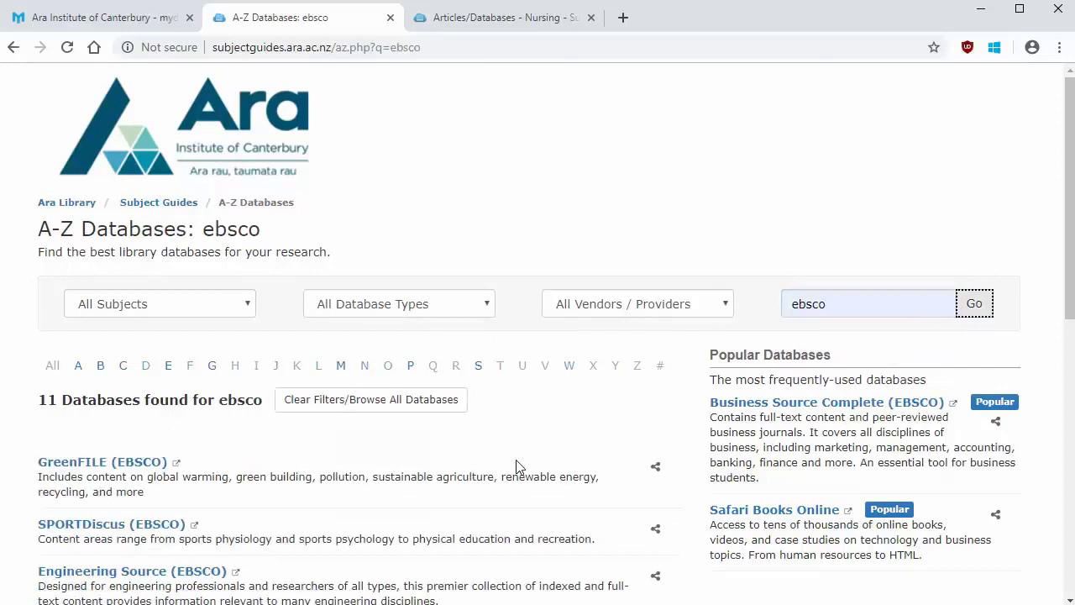
Open CINAHL with Full Text (EBSCO) from the found databases and switch to its advanced search.
{"action": "scroll", "coordinate": [516, 463], "scroll_direction": "down", "scroll_amount": 5}
{"action": "scroll", "coordinate": [515, 462], "scroll_direction": "down", "scroll_amount": 1}
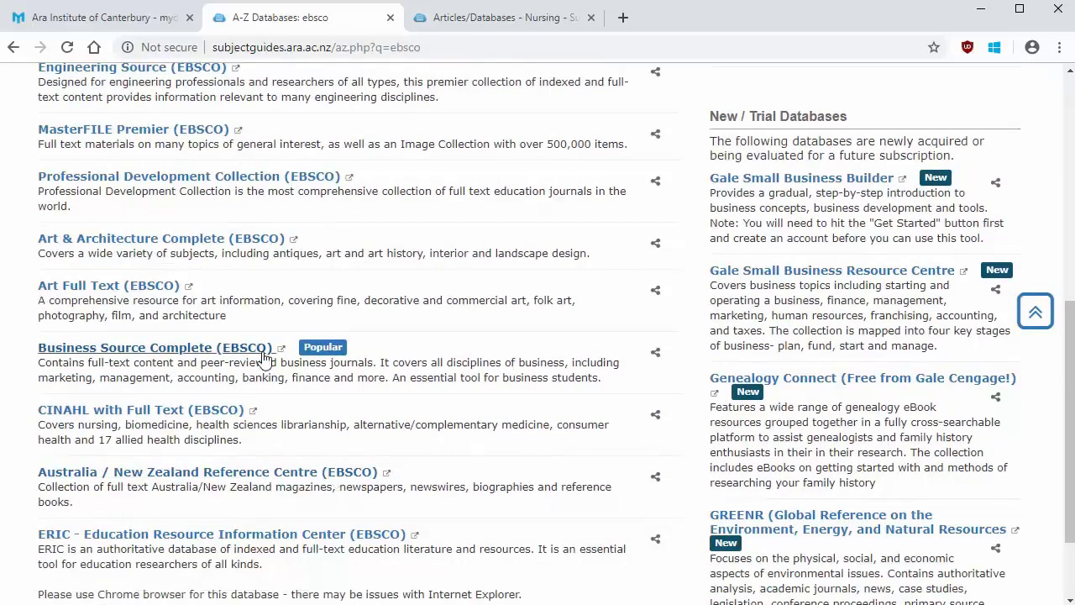
{"action": "left_click", "coordinate": [214, 411]}
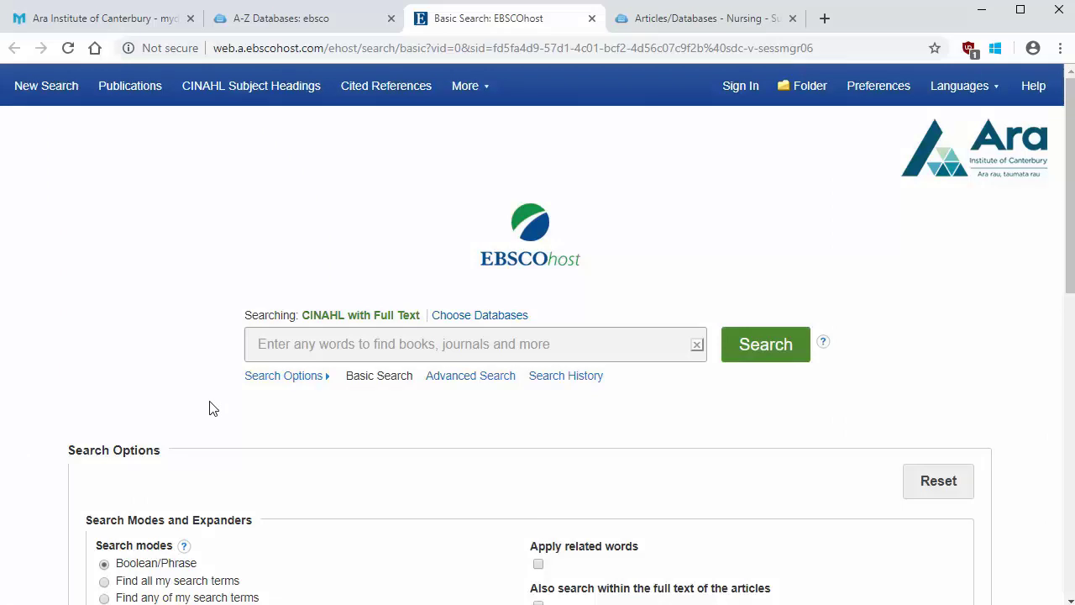
{"action": "left_click", "coordinate": [444, 380]}
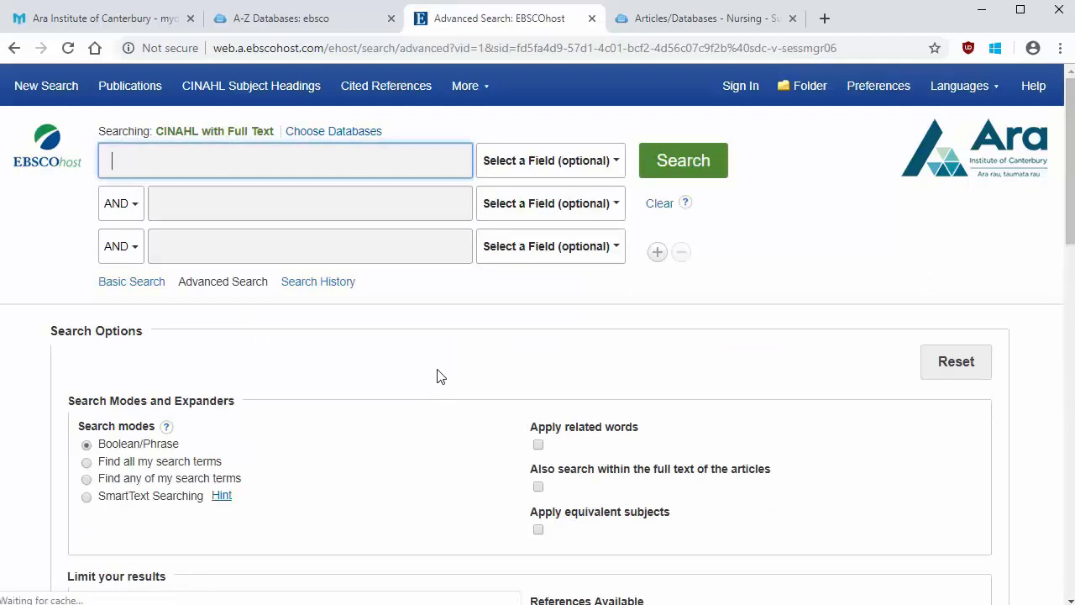
Enter the suggested phrase "cognitive behavioral therapy" as the first search term.
{"action": "type", "text": "cogn"}
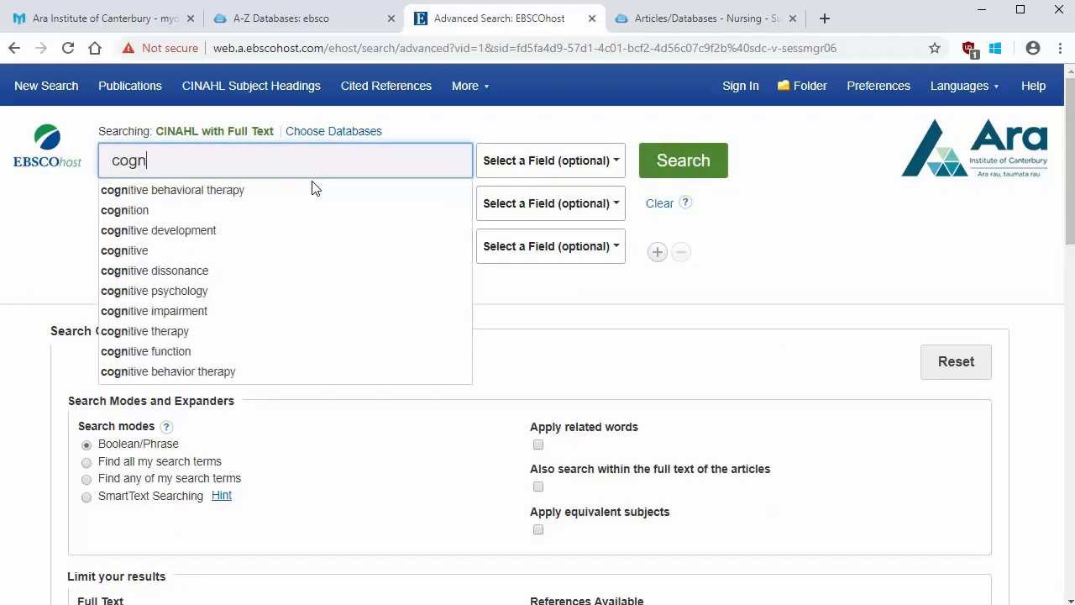
{"action": "key", "text": "Down"}
{"action": "key", "text": "Up"}
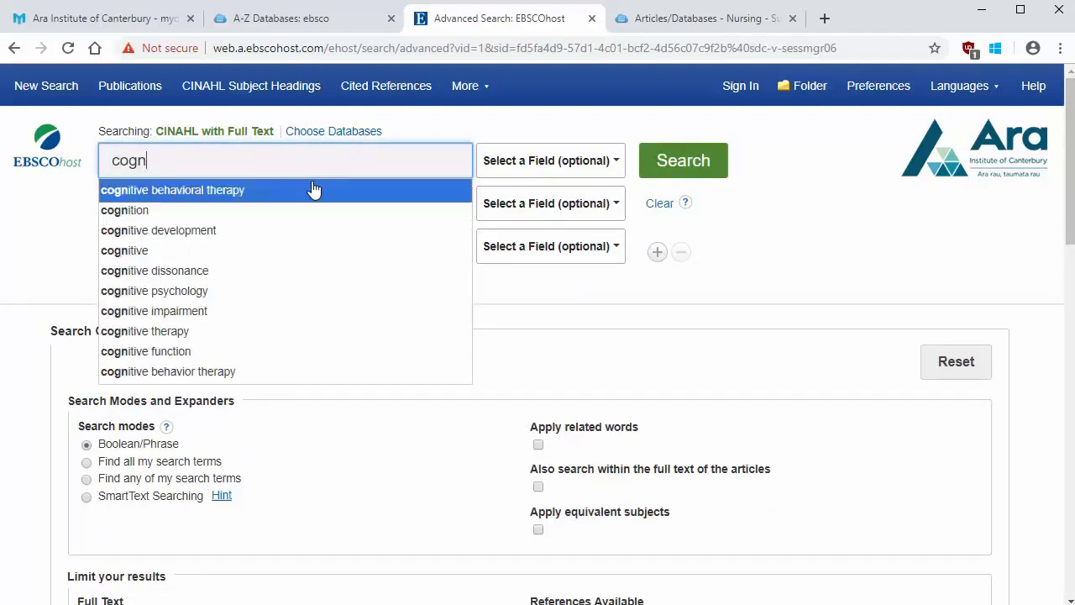
{"action": "left_click", "coordinate": [314, 189]}
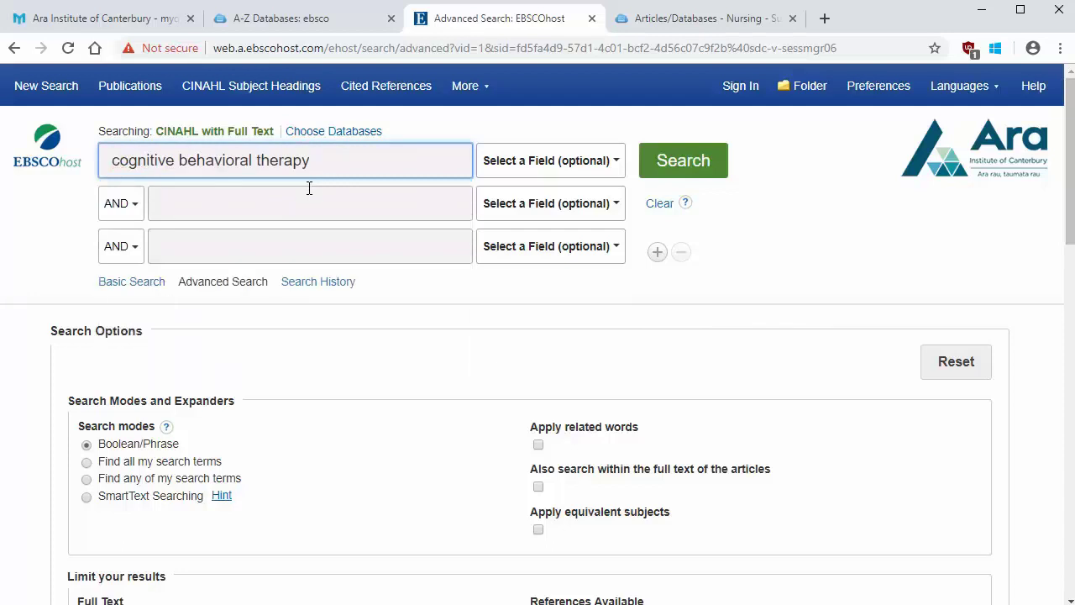
Enter "elderly" as the second search term and "quality of life" as the third.
{"action": "left_click", "coordinate": [306, 193]}
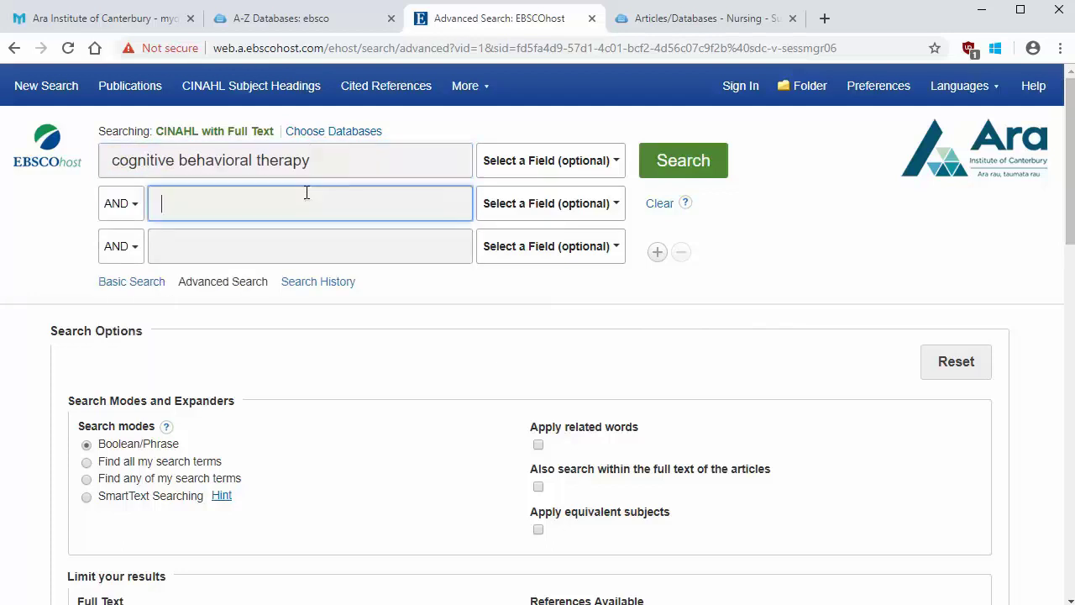
{"action": "type", "text": "elderly"}
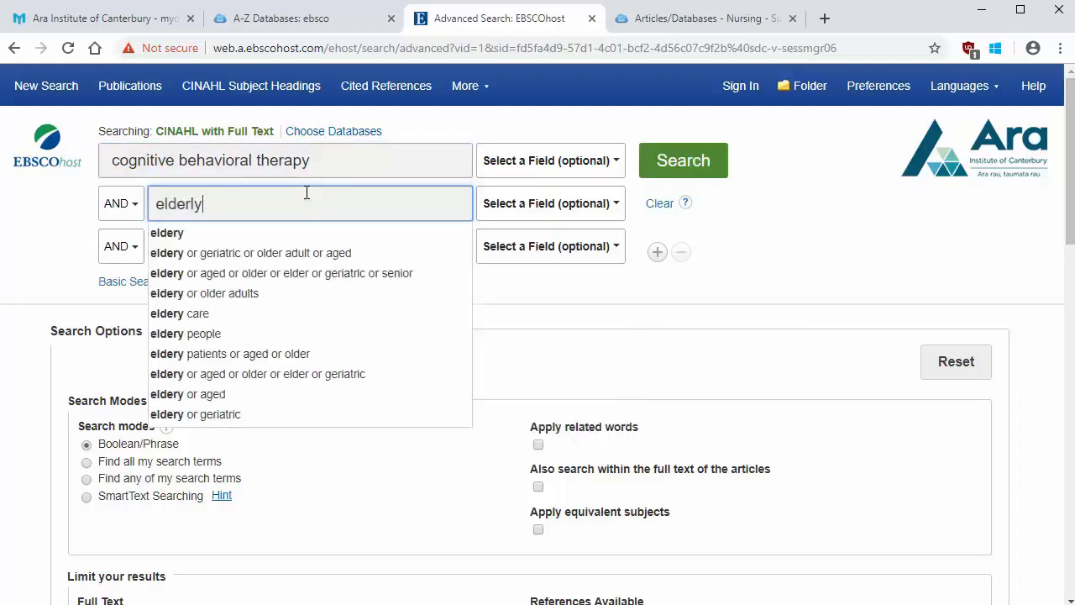
{"action": "key", "text": "Tab"}
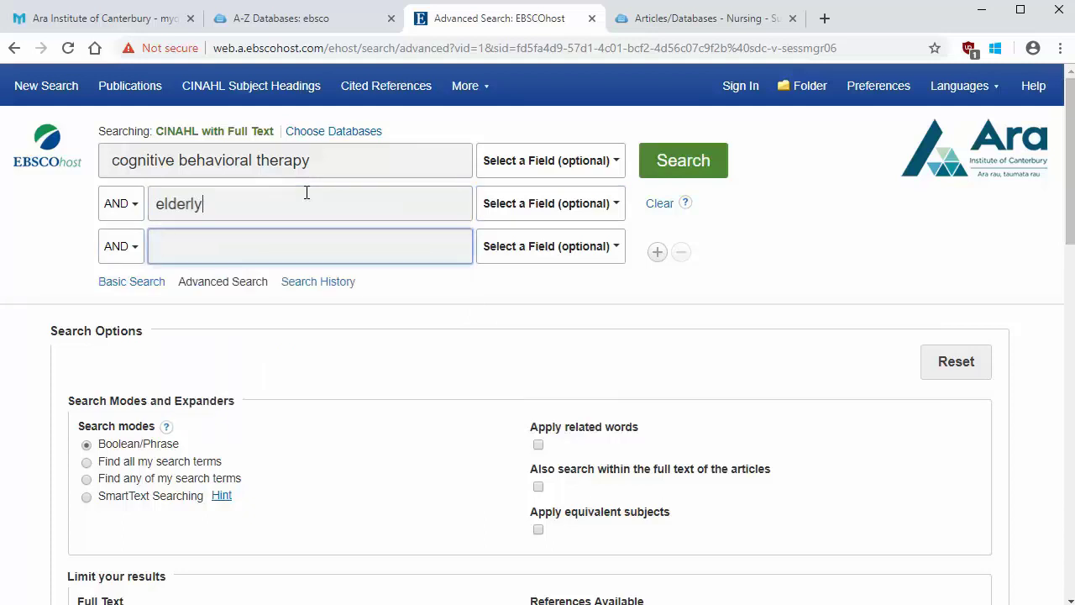
{"action": "type", "text": "quality of li"}
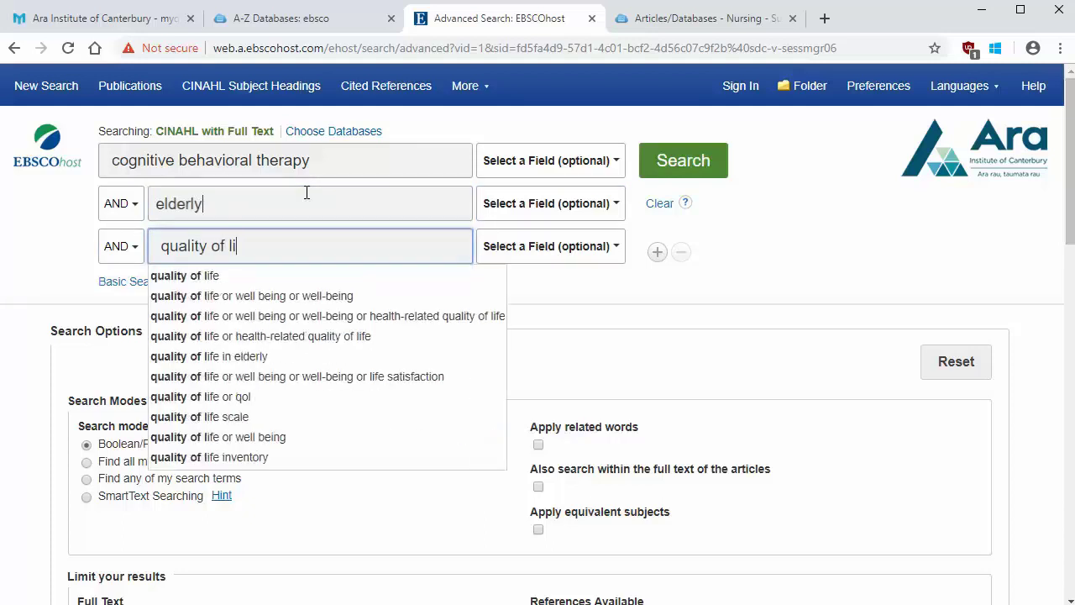
{"action": "type", "text": "fe"}
{"action": "key", "text": "Tab"}
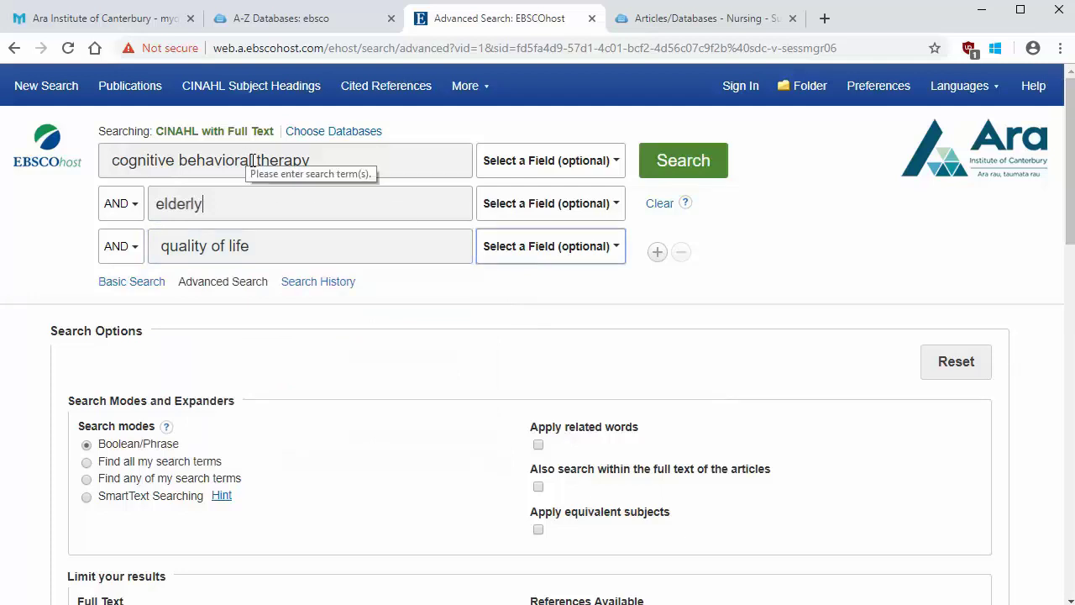
Truncate the word "behavioral" in the first search term so it reads "cognitive behavi* therapy".
{"action": "left_click", "coordinate": [252, 160]}
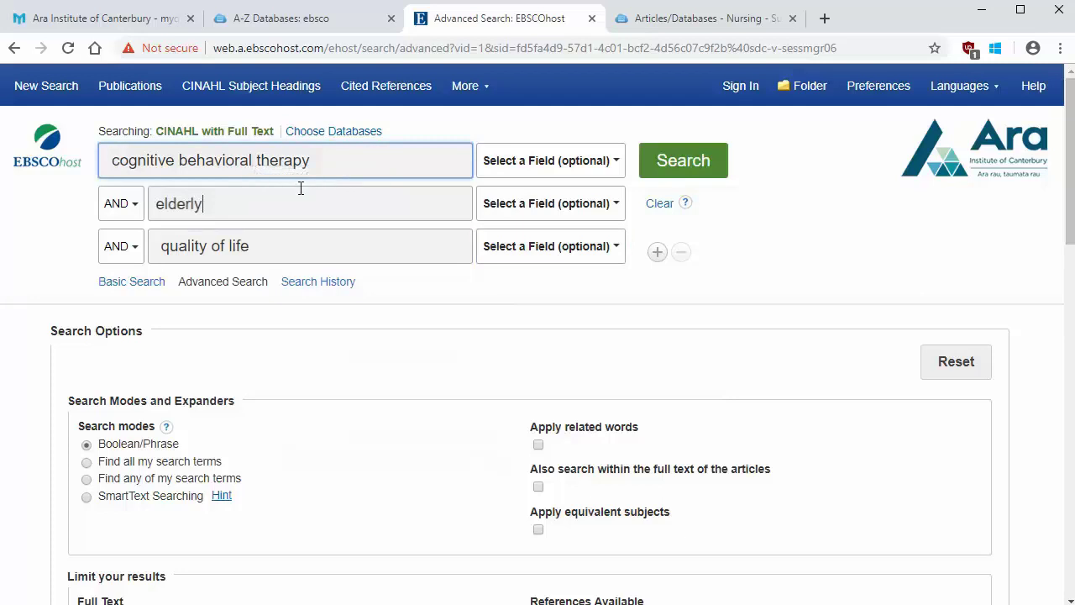
{"action": "key", "text": "BackSpace"}
{"action": "key", "text": "BackSpace"}
{"action": "key", "text": "BackSpace"}
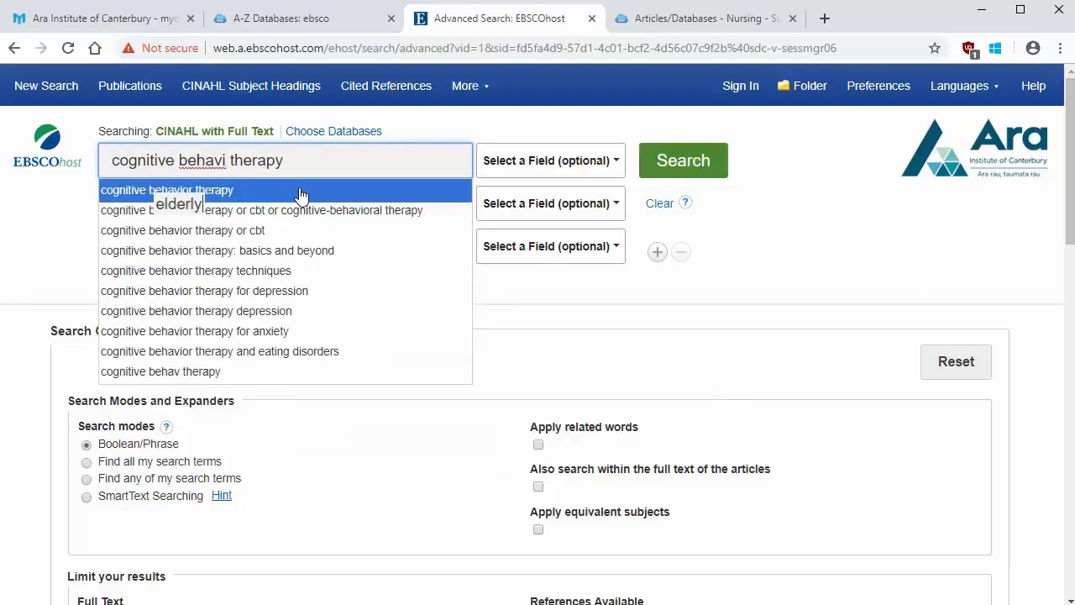
{"action": "type", "text": "*"}
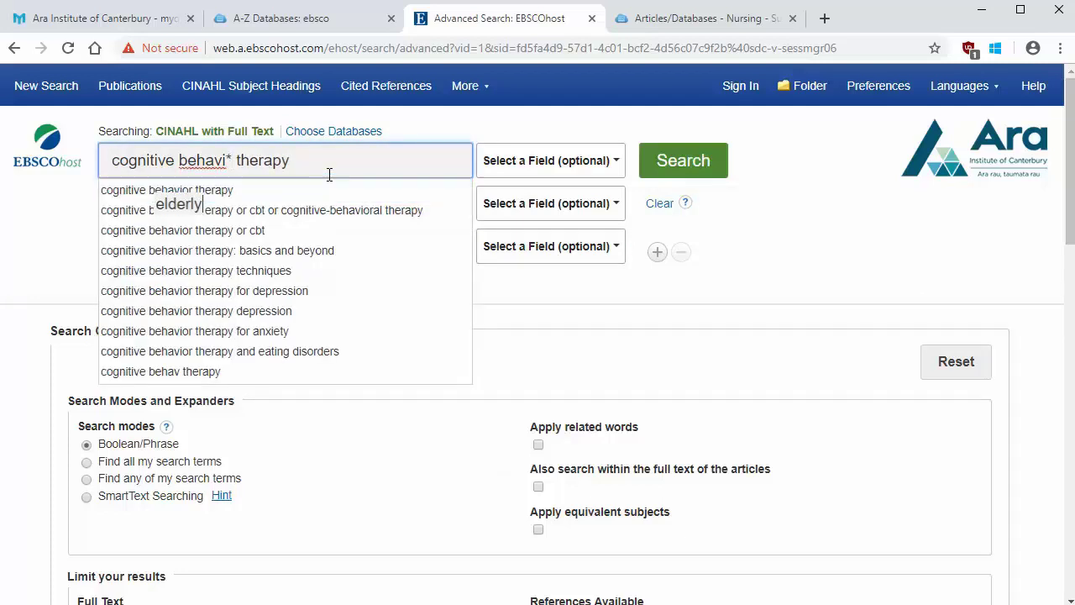
{"action": "key", "text": "Tab"}
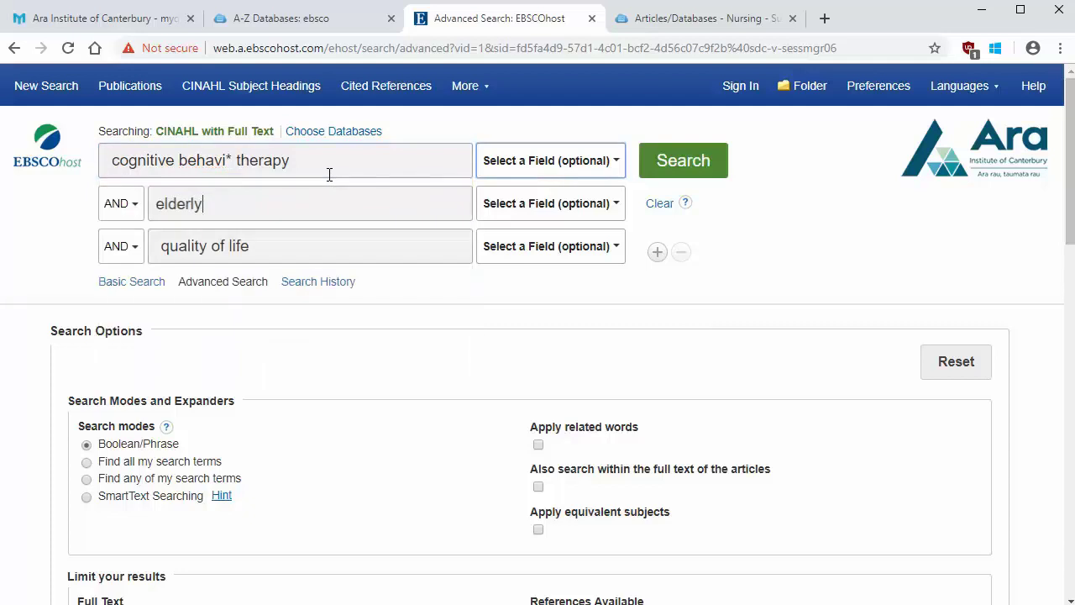
Add synonyms to the second search term so it reads "elderly or older or aged".
{"action": "left_click", "coordinate": [293, 200]}
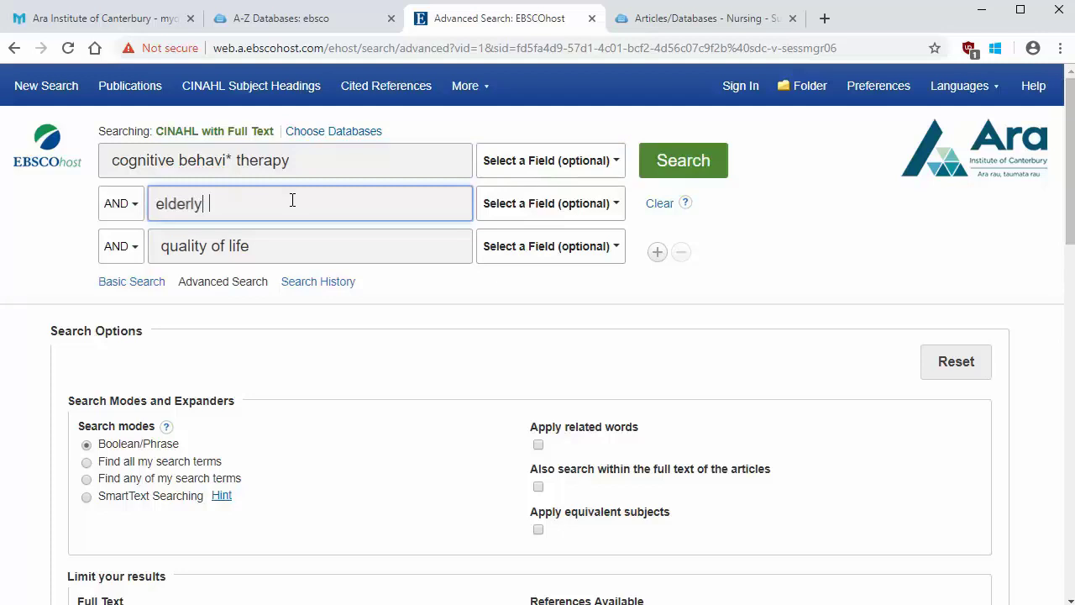
{"action": "key", "text": "BackSpace"}
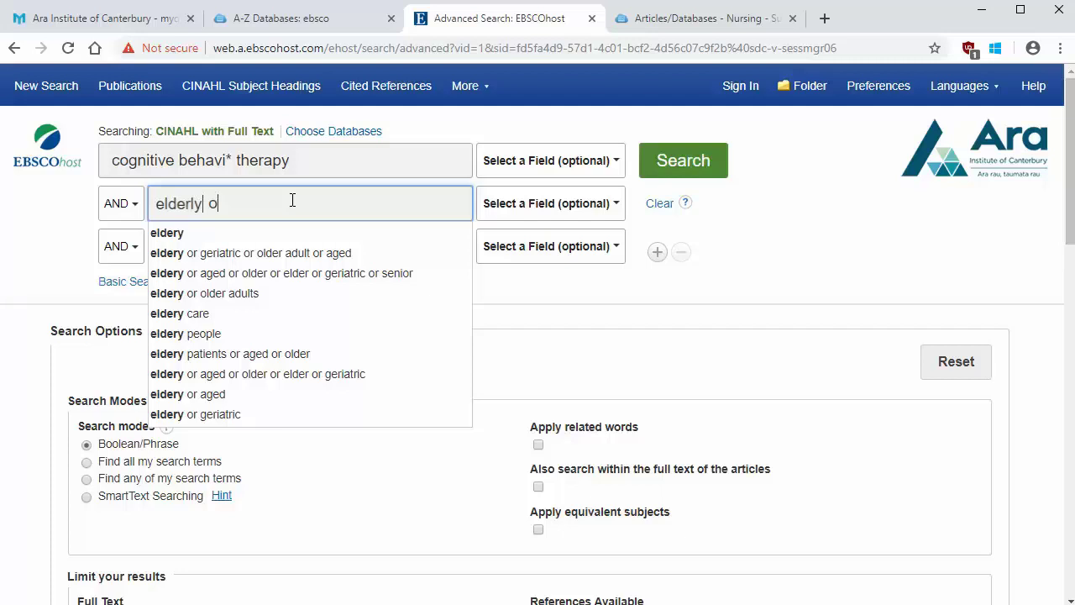
{"action": "type", "text": "or "}
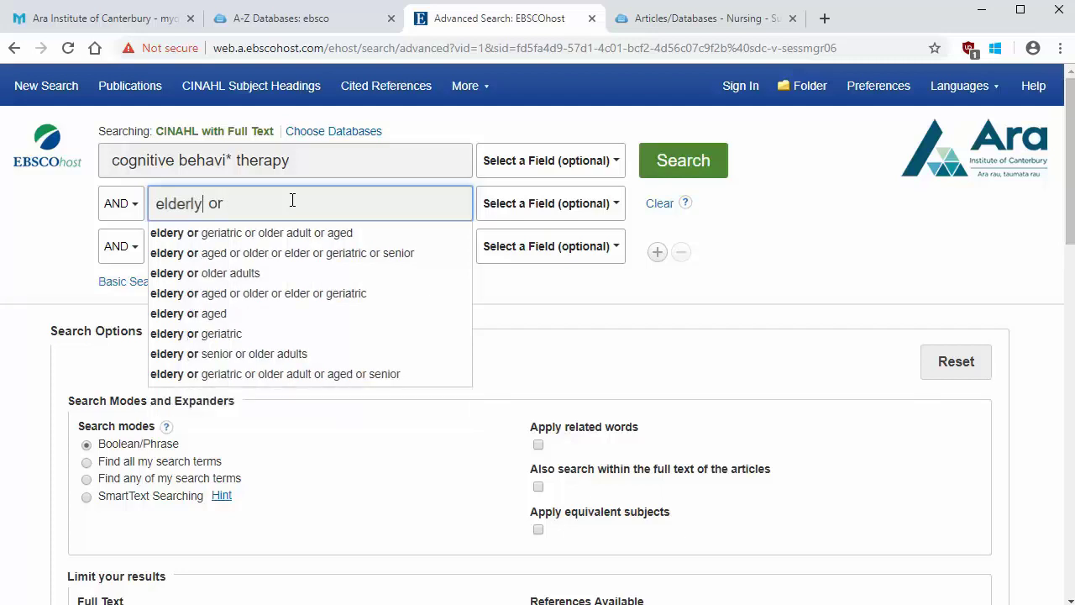
{"action": "type", "text": "older or ag"}
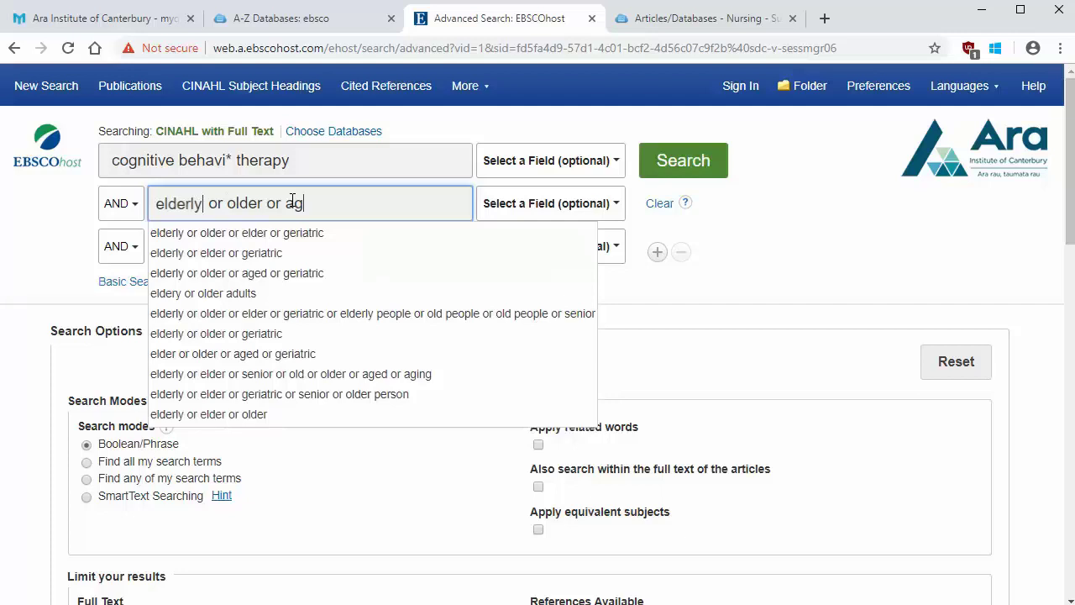
{"action": "type", "text": "ed"}
{"action": "key", "text": "Tab"}
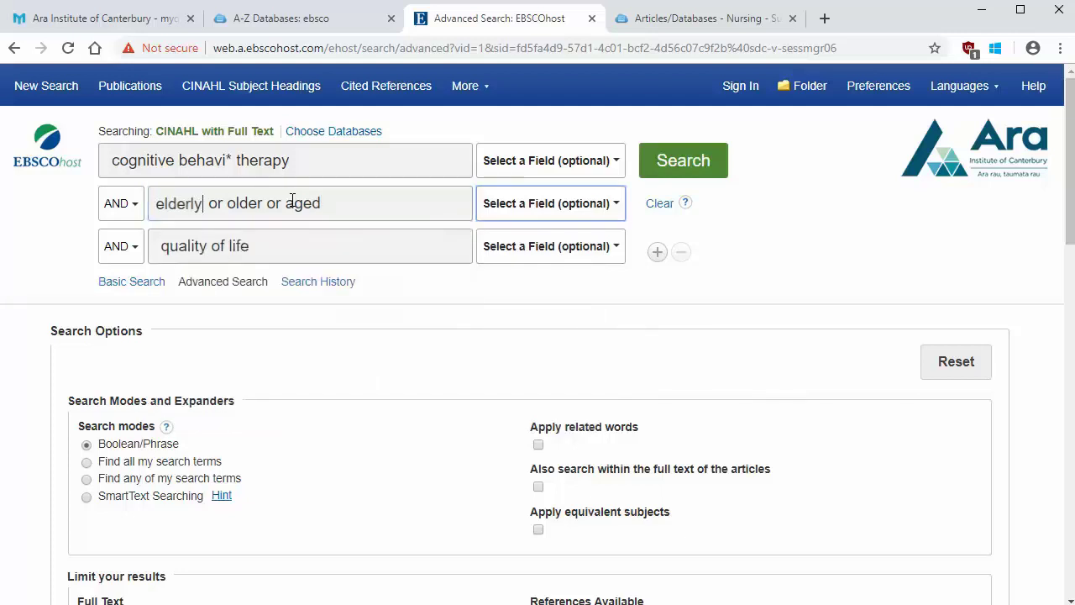
Enclose the third search term, quality of life, in double quotation marks to search it as a phrase.
{"action": "left_click", "coordinate": [291, 244]}
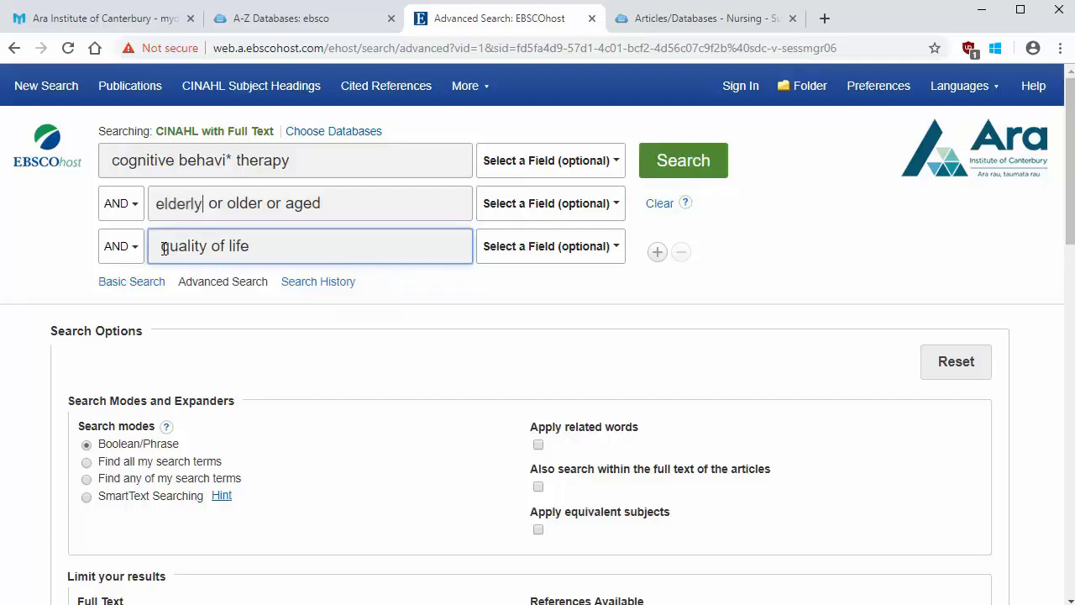
{"action": "type", "text": "\""}
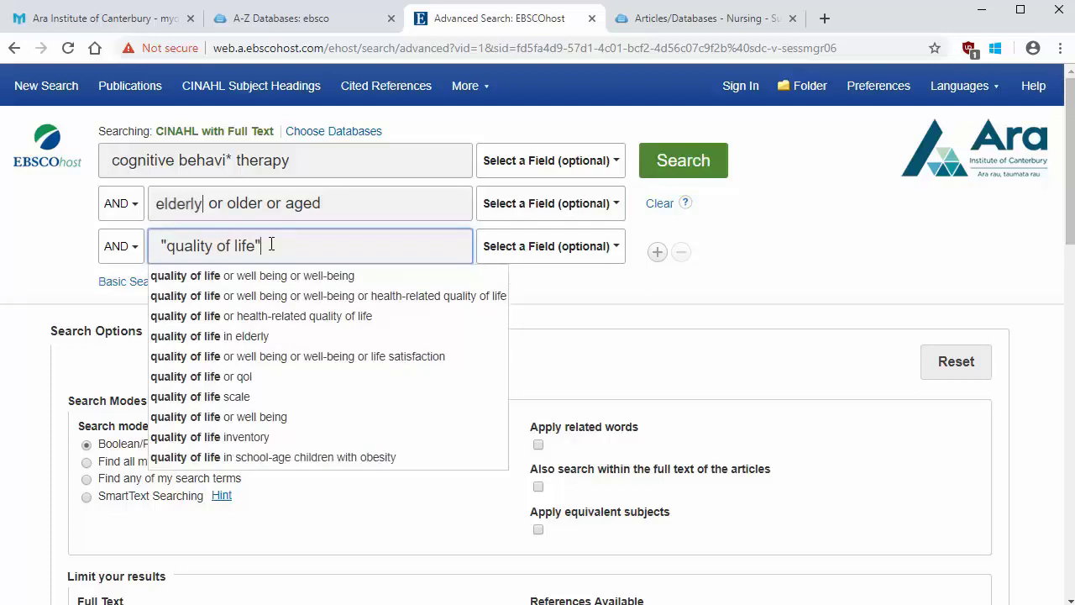
{"action": "type", "text": "\""}
{"action": "key", "text": "Tab"}
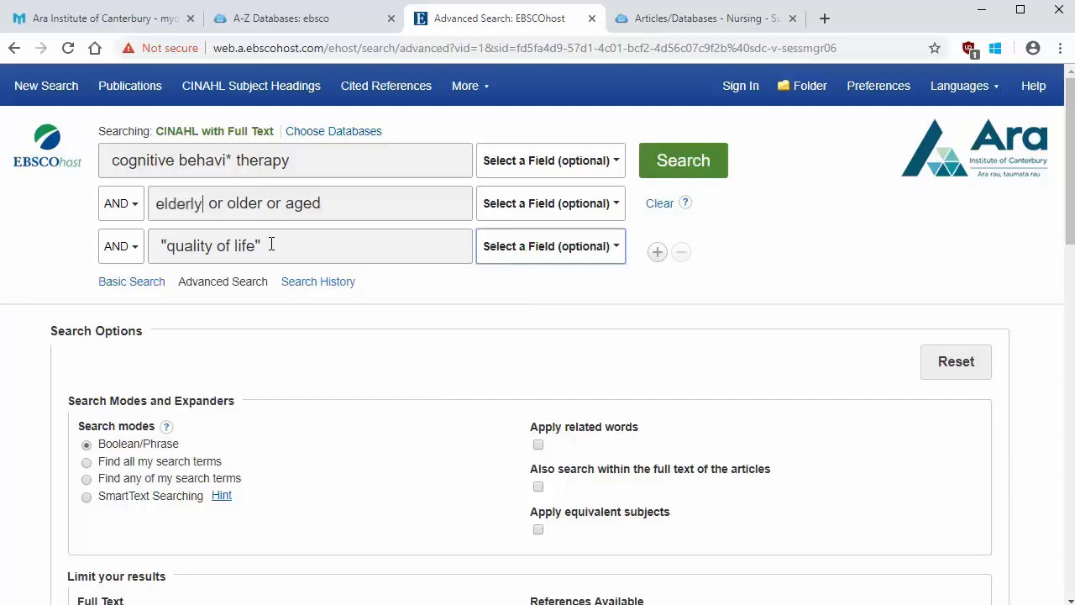
Limit the results to full-text, peer-reviewed articles published from 2000 to 2019 and run the search.
{"action": "scroll", "coordinate": [355, 405], "scroll_direction": "down", "scroll_amount": 3}
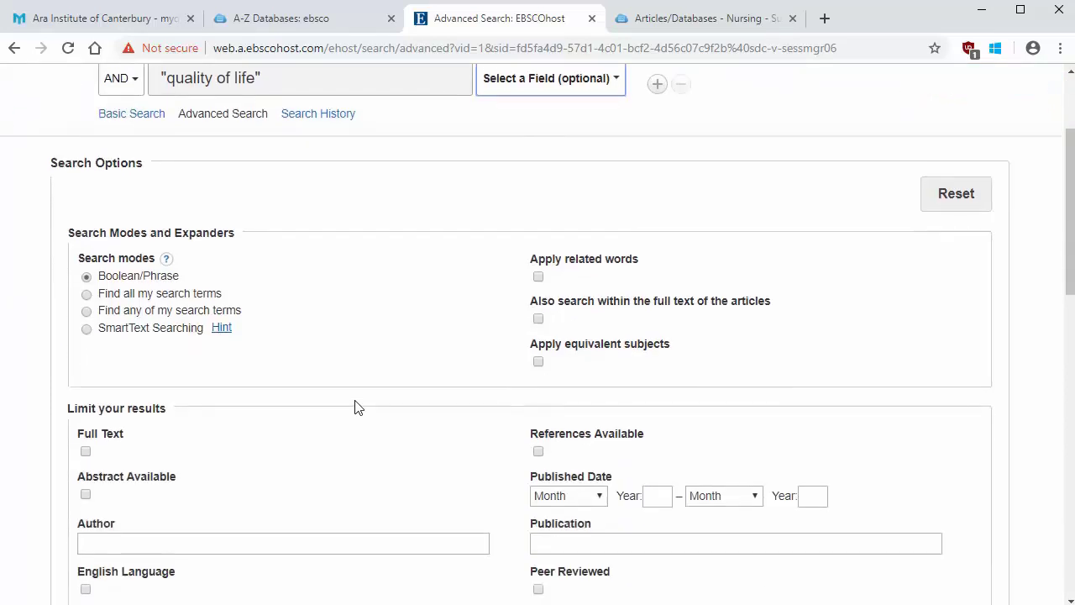
{"action": "scroll", "coordinate": [355, 408], "scroll_direction": "down", "scroll_amount": 1}
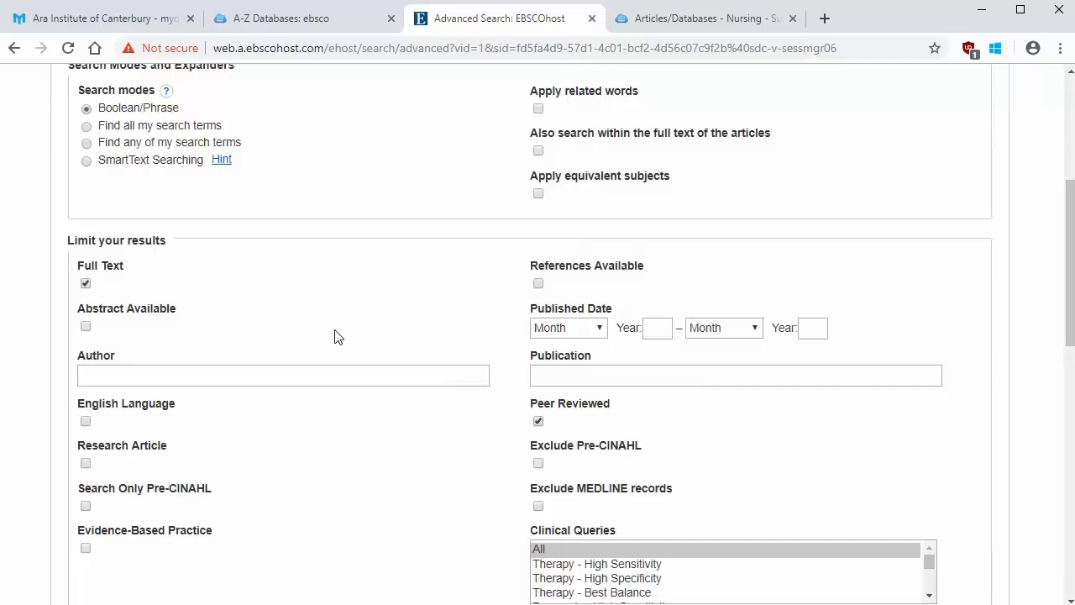
{"action": "left_click", "coordinate": [656, 331]}
{"action": "left_click", "coordinate": [664, 362]}
{"action": "left_click", "coordinate": [813, 330]}
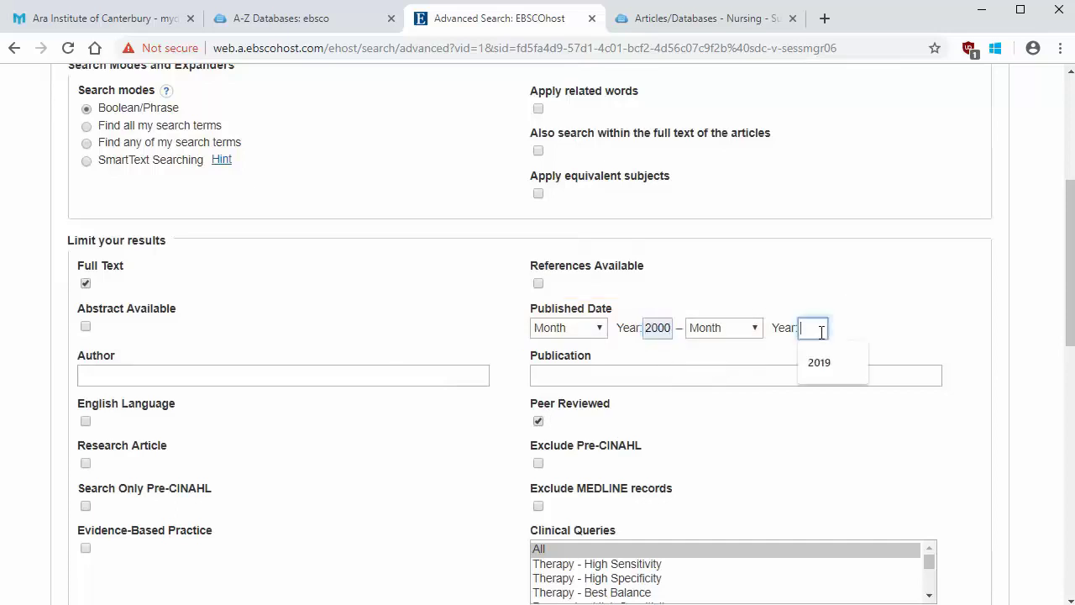
{"action": "left_click", "coordinate": [819, 362]}
{"action": "scroll", "coordinate": [1012, 477], "scroll_direction": "down", "scroll_amount": 10}
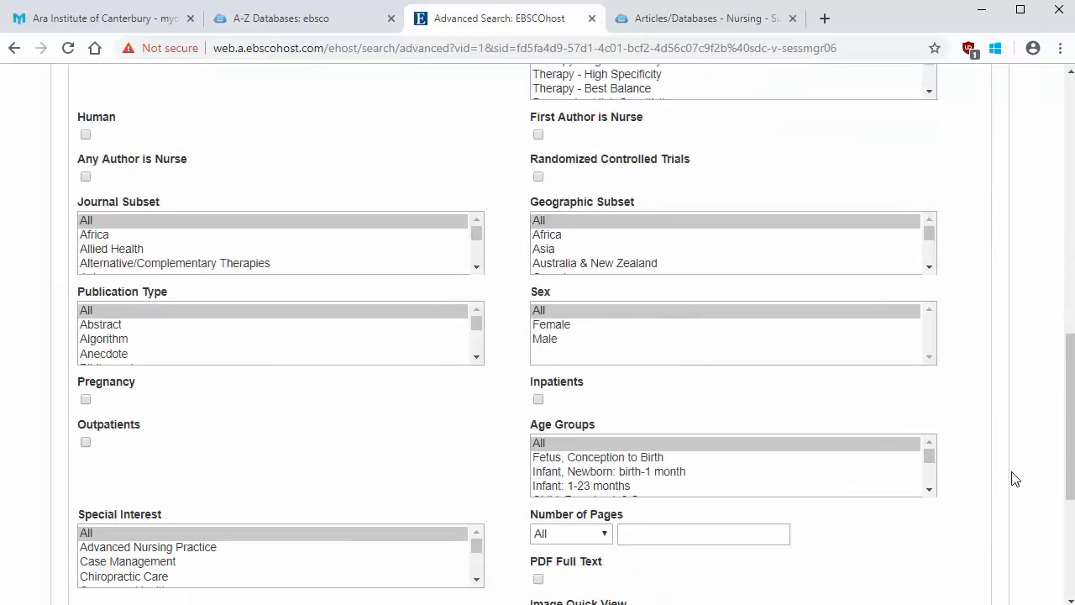
{"action": "left_click", "coordinate": [962, 471]}
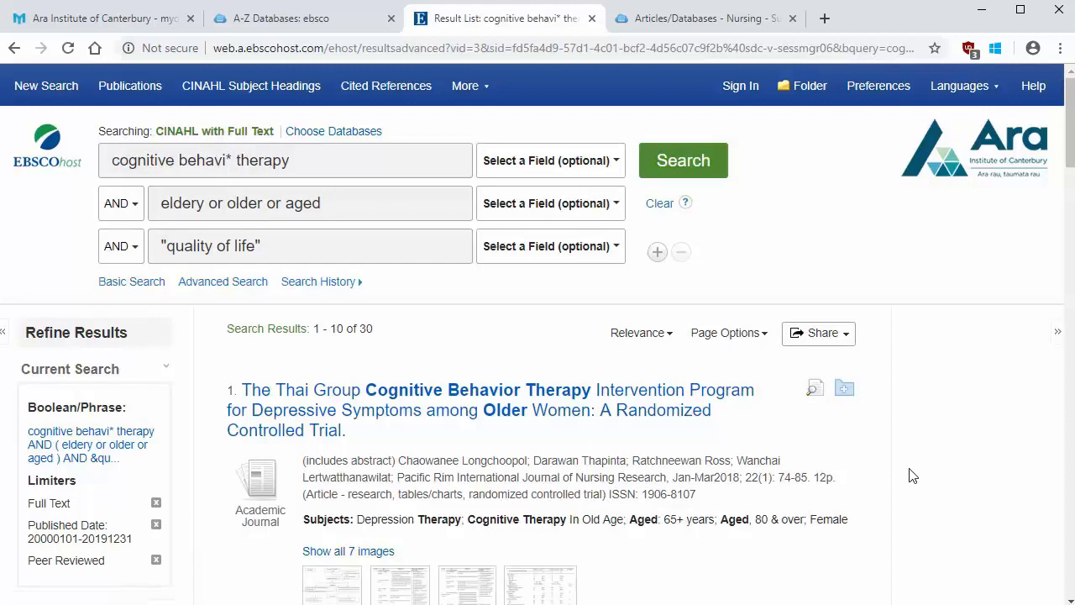
View the PDF full text of the first result, the Thai Group Cognitive Behavior Therapy article, and return to the result list.
{"action": "scroll", "coordinate": [916, 464], "scroll_direction": "down", "scroll_amount": 2}
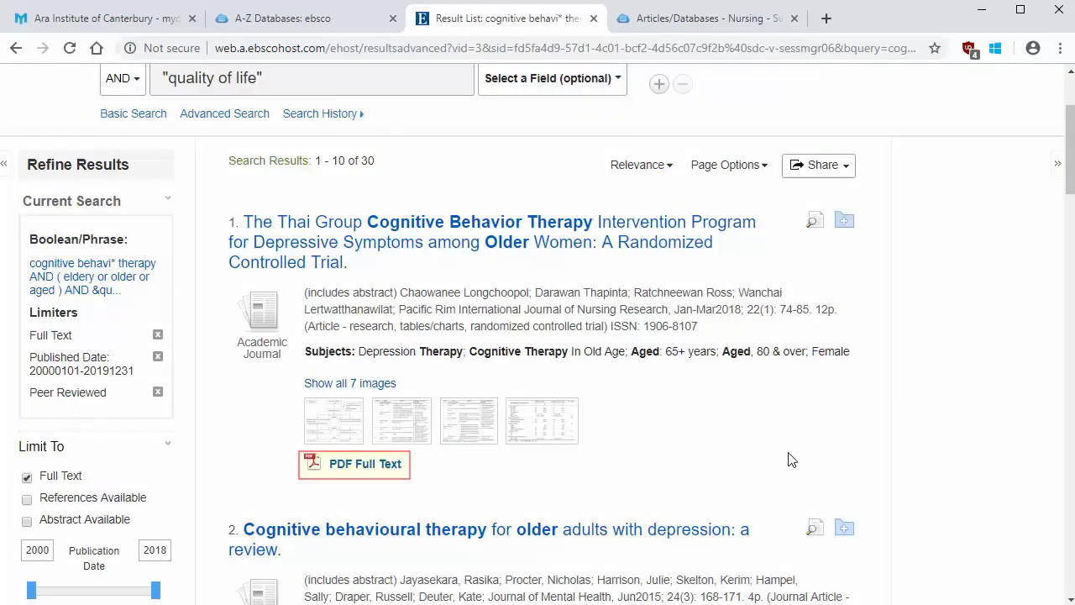
{"action": "left_click", "coordinate": [345, 471]}
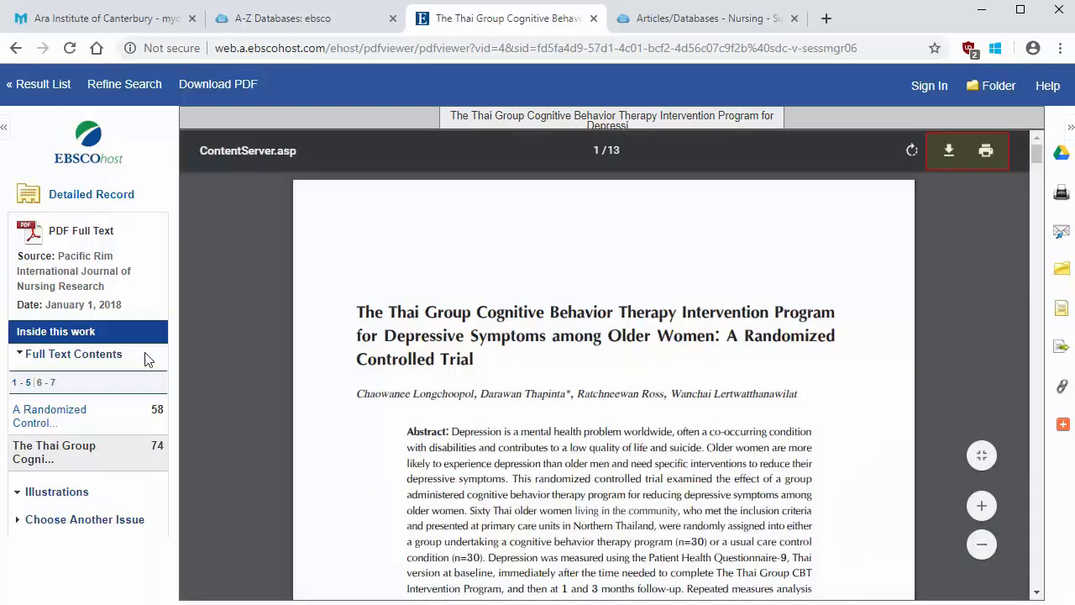
{"action": "left_click", "coordinate": [16, 48]}
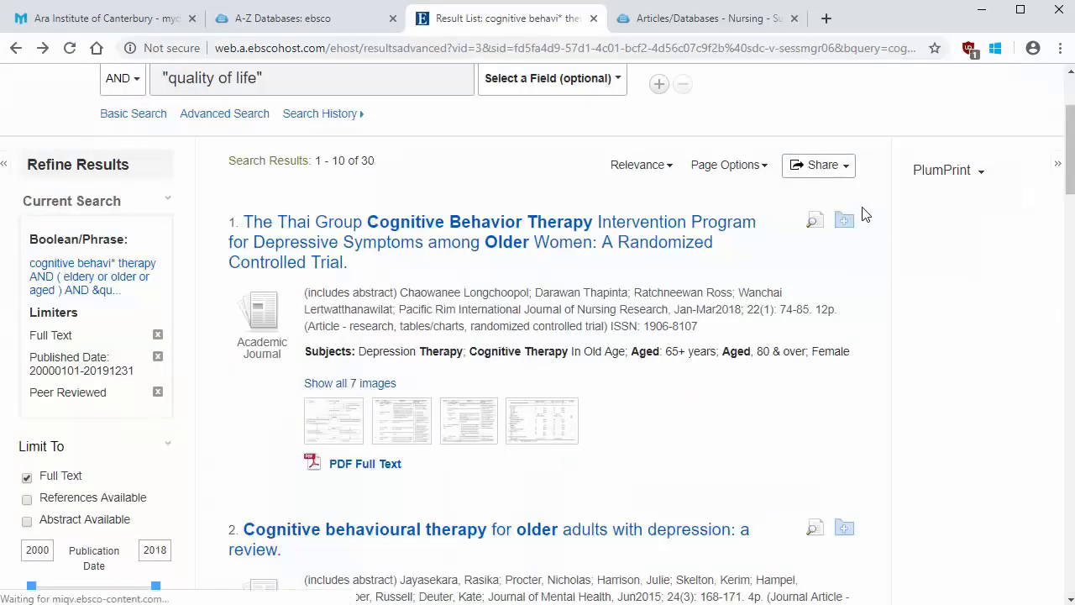
Add the Thai Group article, the review of cognitive behavioural therapy for older adults with depression and the "Treatment of anxiety" article to the folder.
{"action": "left_click", "coordinate": [844, 221]}
{"action": "scroll", "coordinate": [903, 478], "scroll_direction": "down", "scroll_amount": 1}
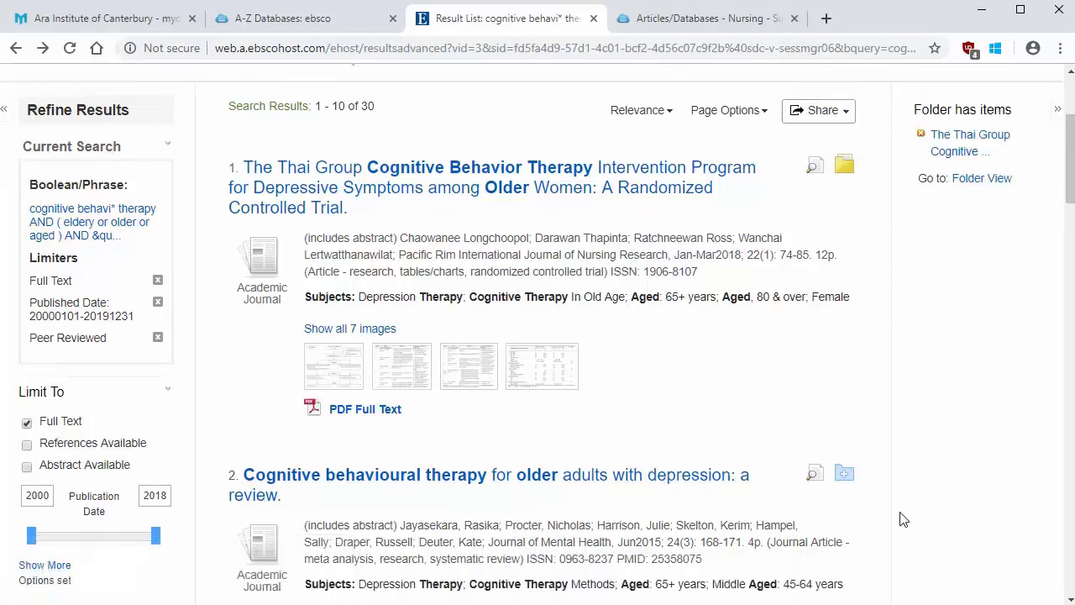
{"action": "scroll", "coordinate": [912, 516], "scroll_direction": "down", "scroll_amount": 7}
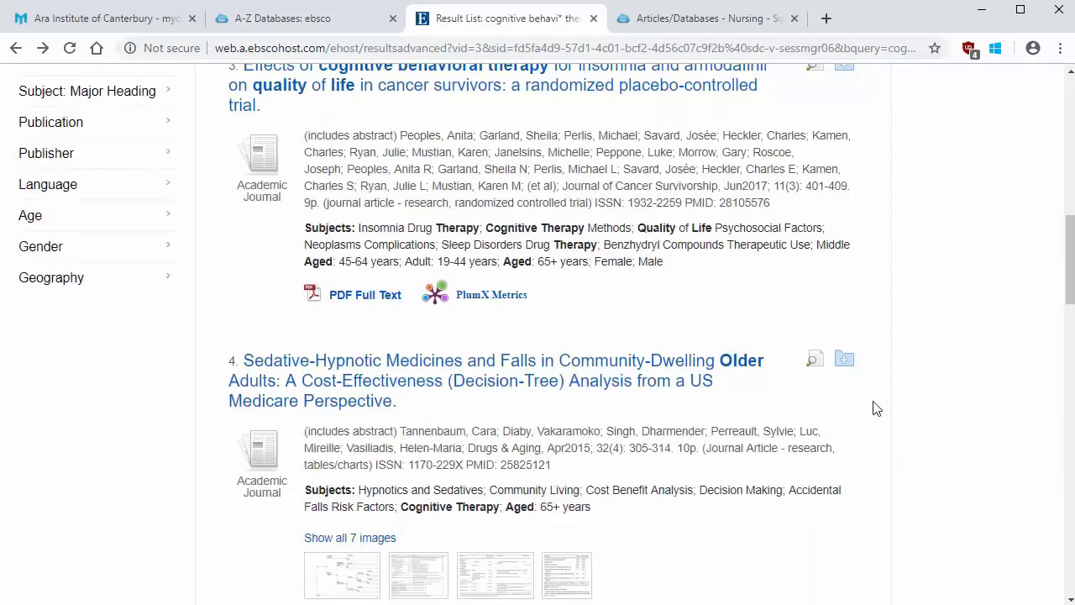
{"action": "scroll", "coordinate": [873, 412], "scroll_direction": "down", "scroll_amount": 3}
{"action": "left_click", "coordinate": [845, 432]}
Open the folder of saved articles, select all of them and start e-mailing them.
{"action": "scroll", "coordinate": [876, 434], "scroll_direction": "up", "scroll_amount": 11}
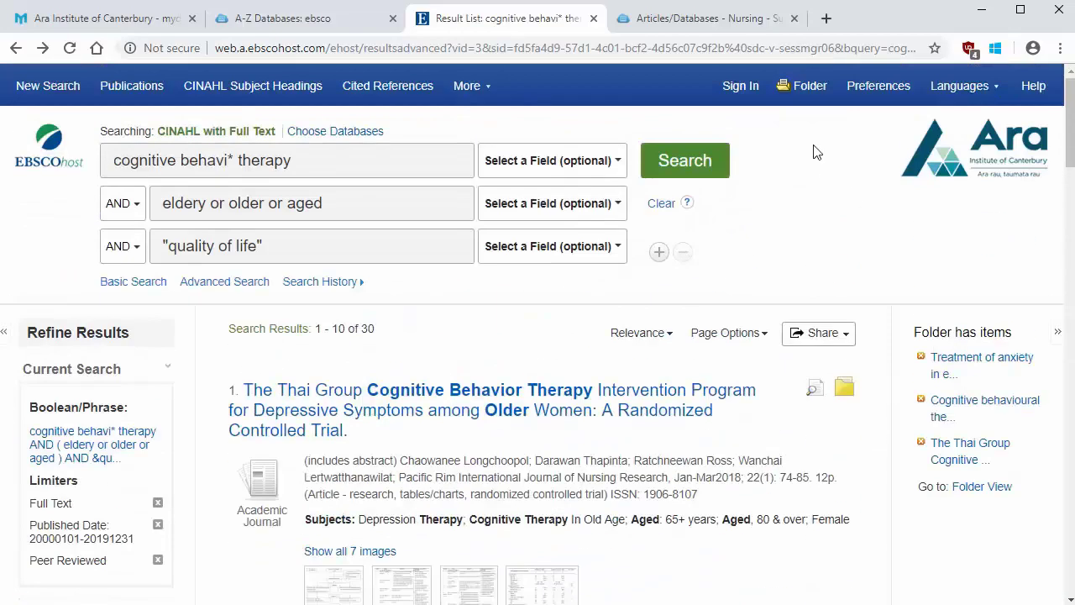
{"action": "left_click", "coordinate": [803, 90]}
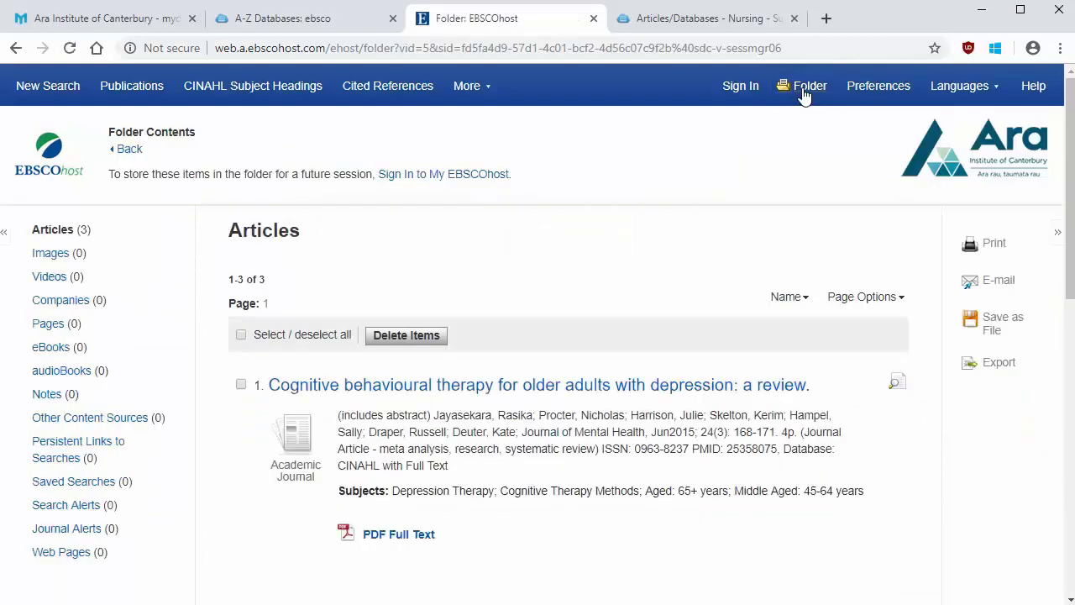
{"action": "left_click", "coordinate": [241, 334]}
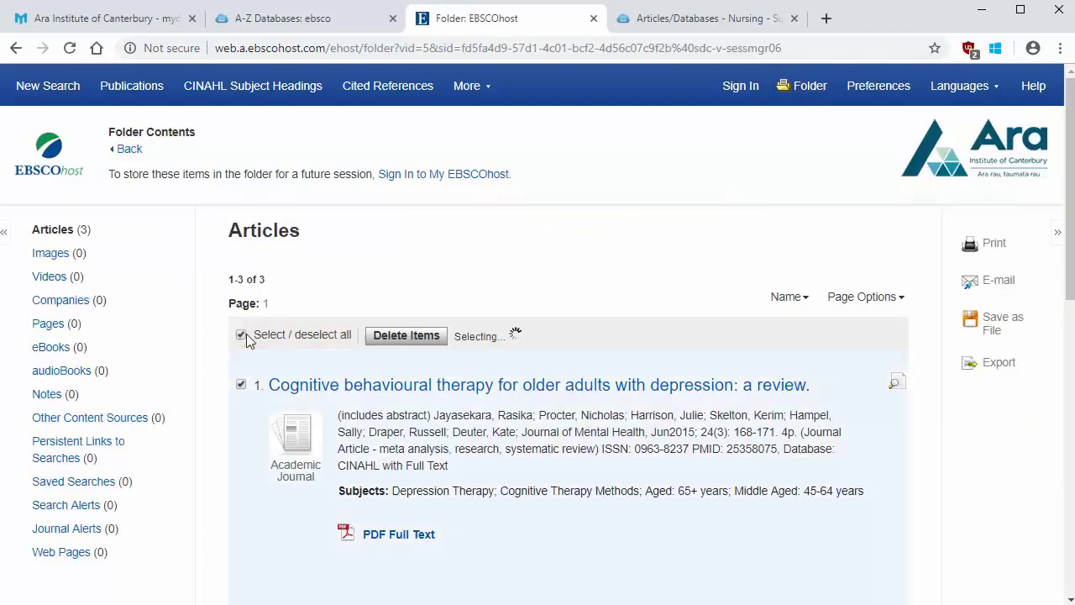
{"action": "left_click", "coordinate": [988, 286]}
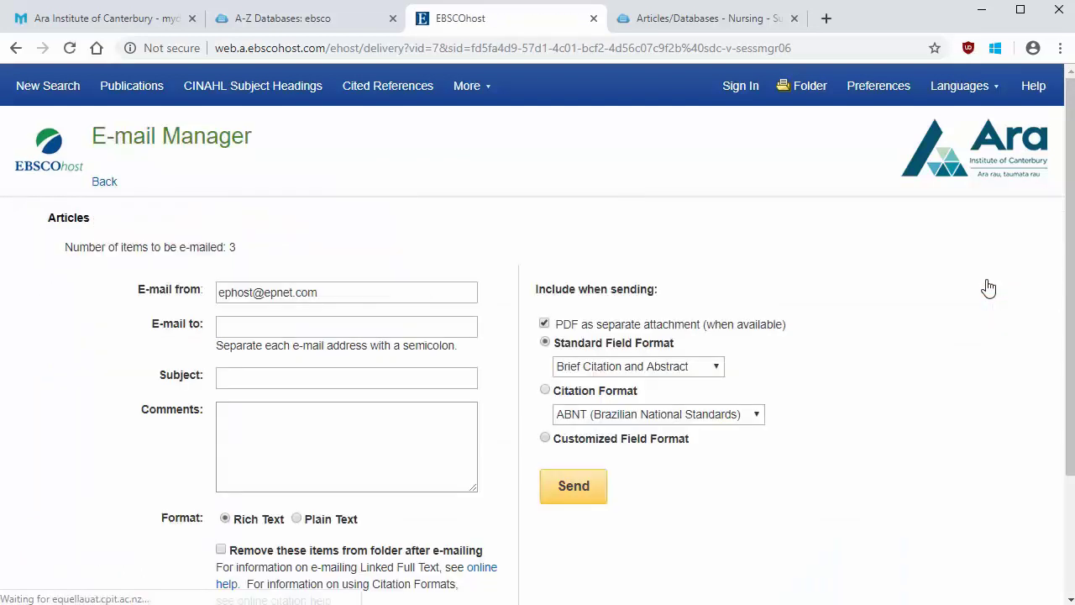
Enter the recipient's e-mail address and set the subject to "BNKN602 A1 CBT eldery".
{"action": "left_click", "coordinate": [416, 326]}
{"action": "left_click", "coordinate": [384, 356]}
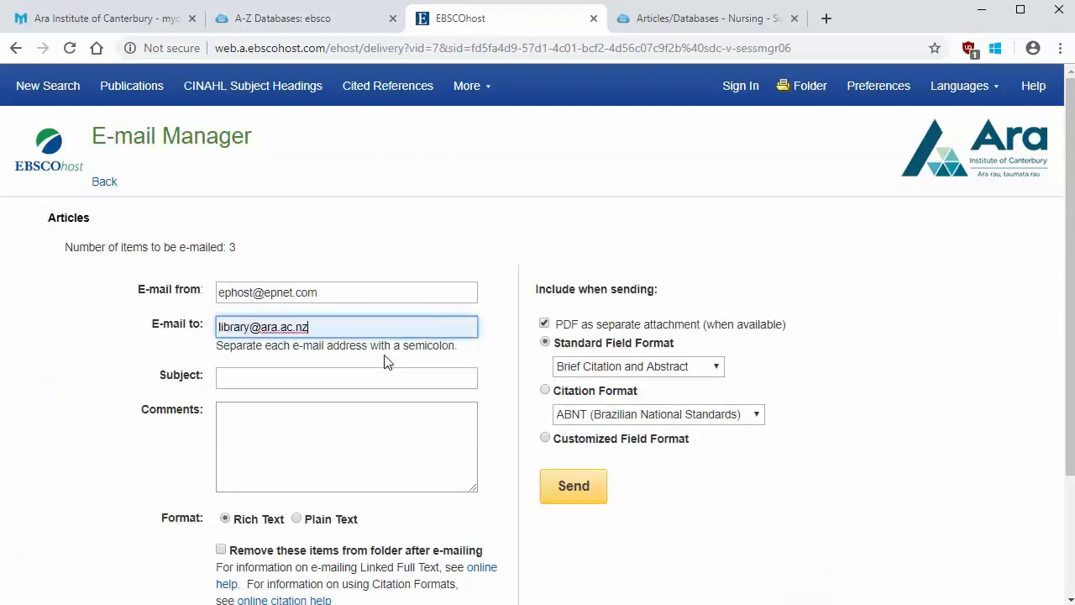
{"action": "left_click", "coordinate": [342, 380]}
{"action": "left_click", "coordinate": [278, 410]}
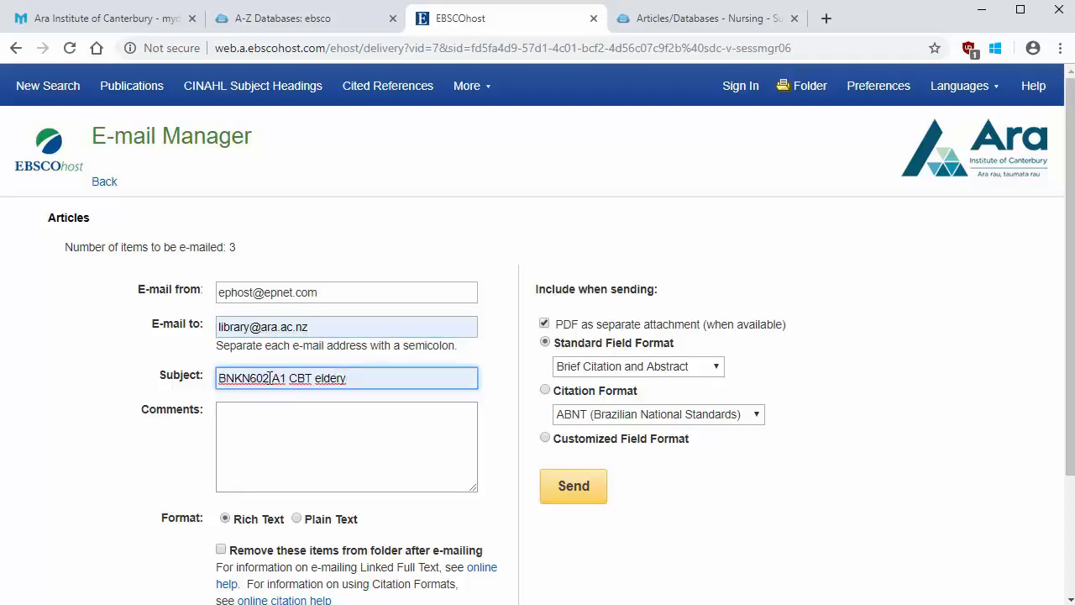
{"action": "left_click_drag", "start_coordinate": [269, 378], "coordinate": [216, 382]}
{"action": "left_click_drag", "start_coordinate": [357, 379], "coordinate": [292, 380]}
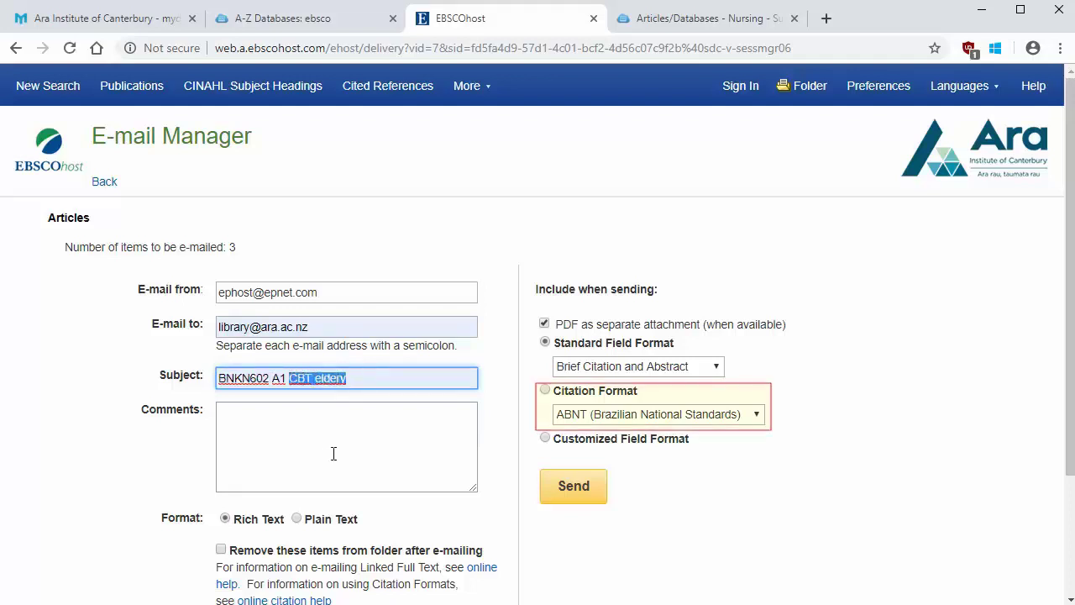
Set the citation format to APA (American Psychological Assoc.) and send the e-mail with the articles.
{"action": "left_click", "coordinate": [544, 390]}
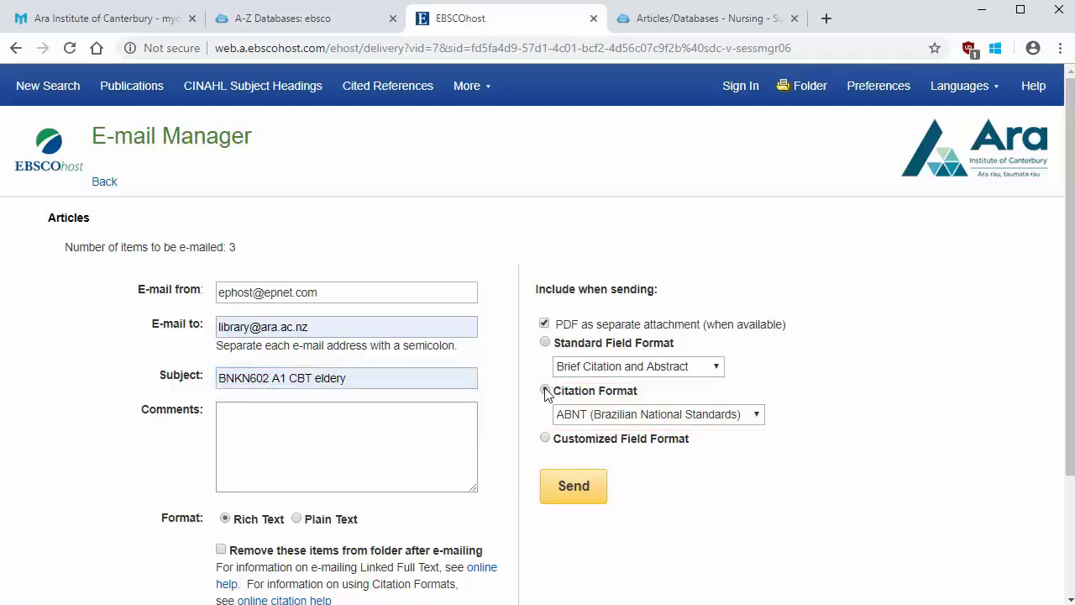
{"action": "left_click", "coordinate": [582, 420]}
{"action": "left_click", "coordinate": [590, 493]}
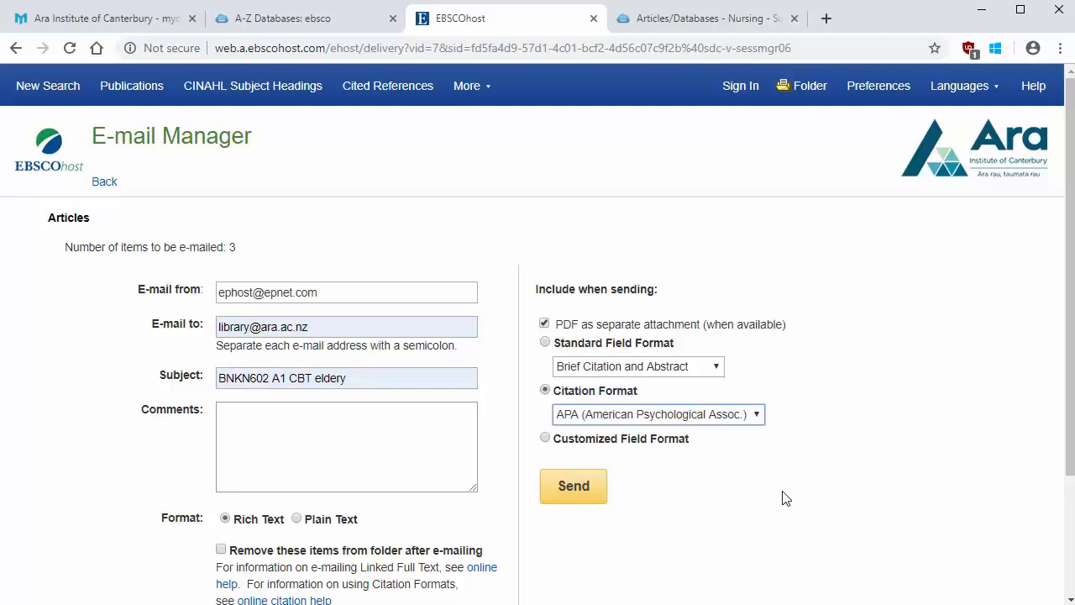
{"action": "left_click", "coordinate": [576, 492]}
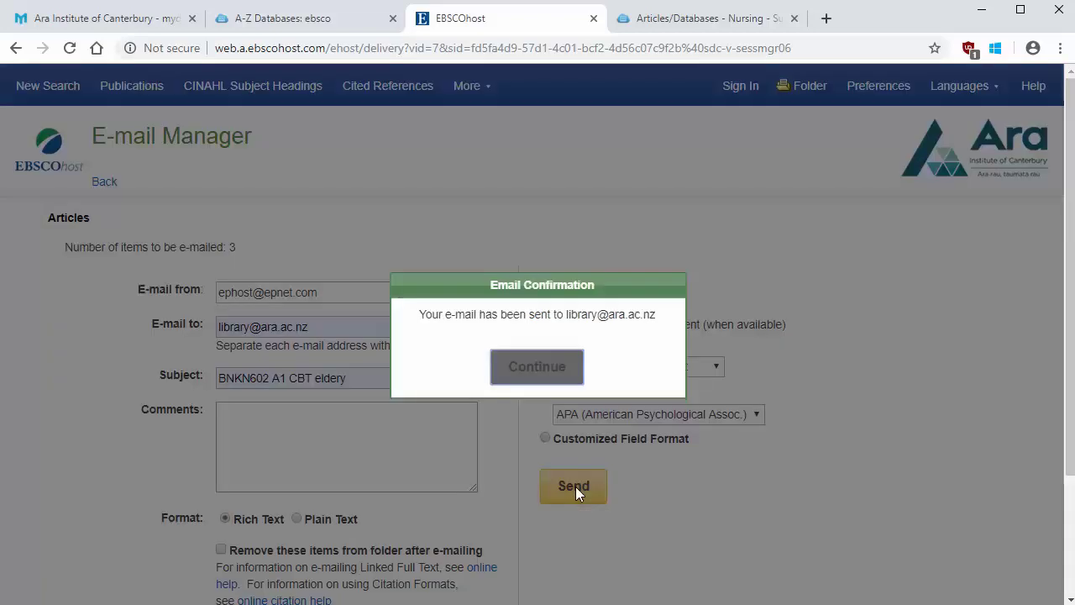
{"action": "left_click", "coordinate": [570, 369]}
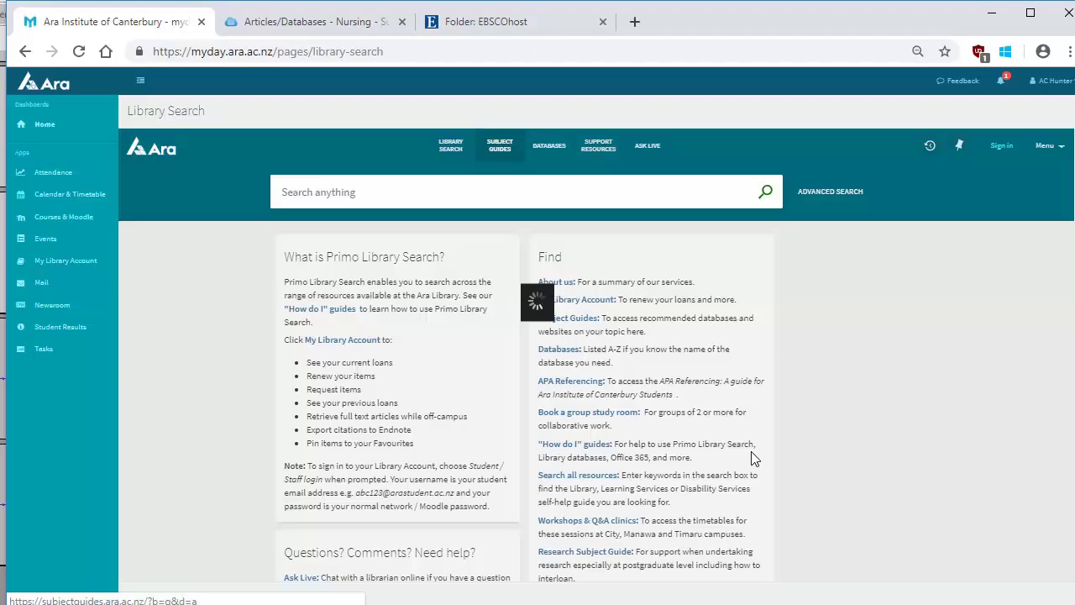
Open the Research Subject Guide from the Find list on the Library Search page.
{"action": "scroll", "coordinate": [538, 302], "scroll_direction": "down", "scroll_amount": 2}
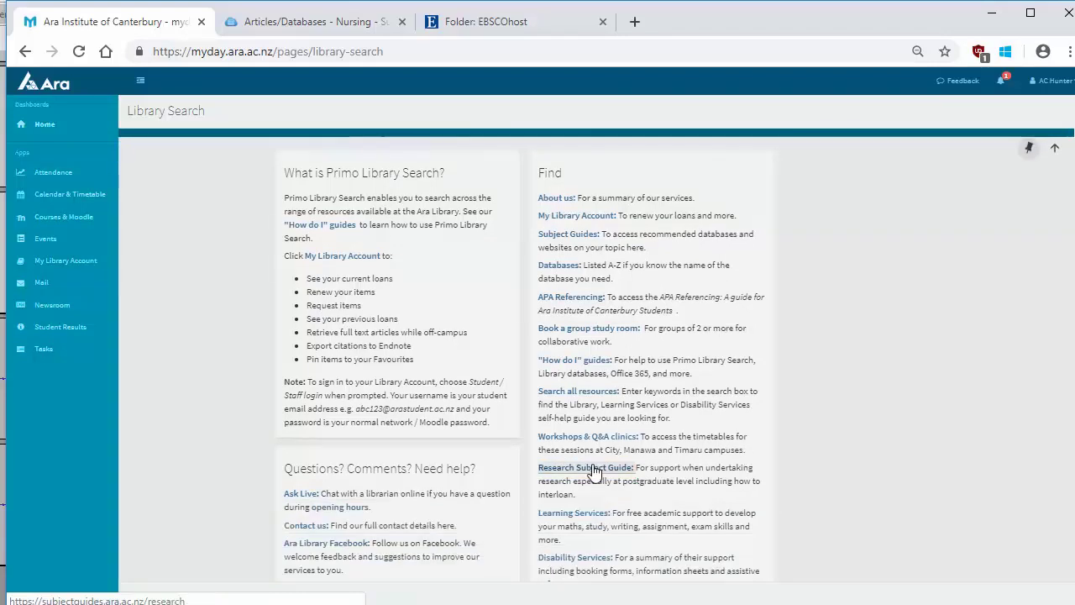
{"action": "left_click", "coordinate": [594, 470]}
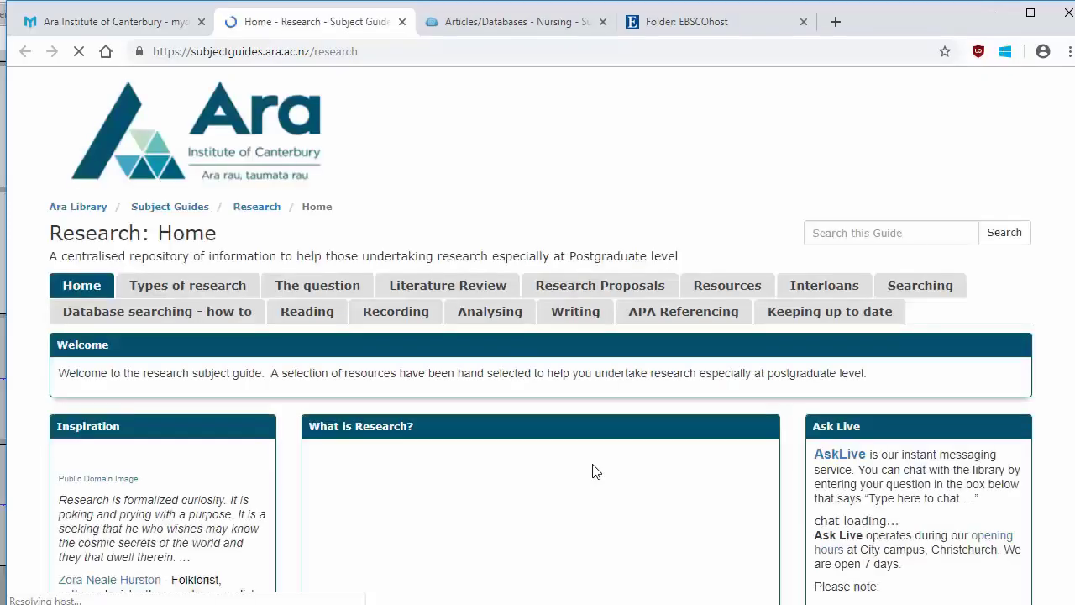